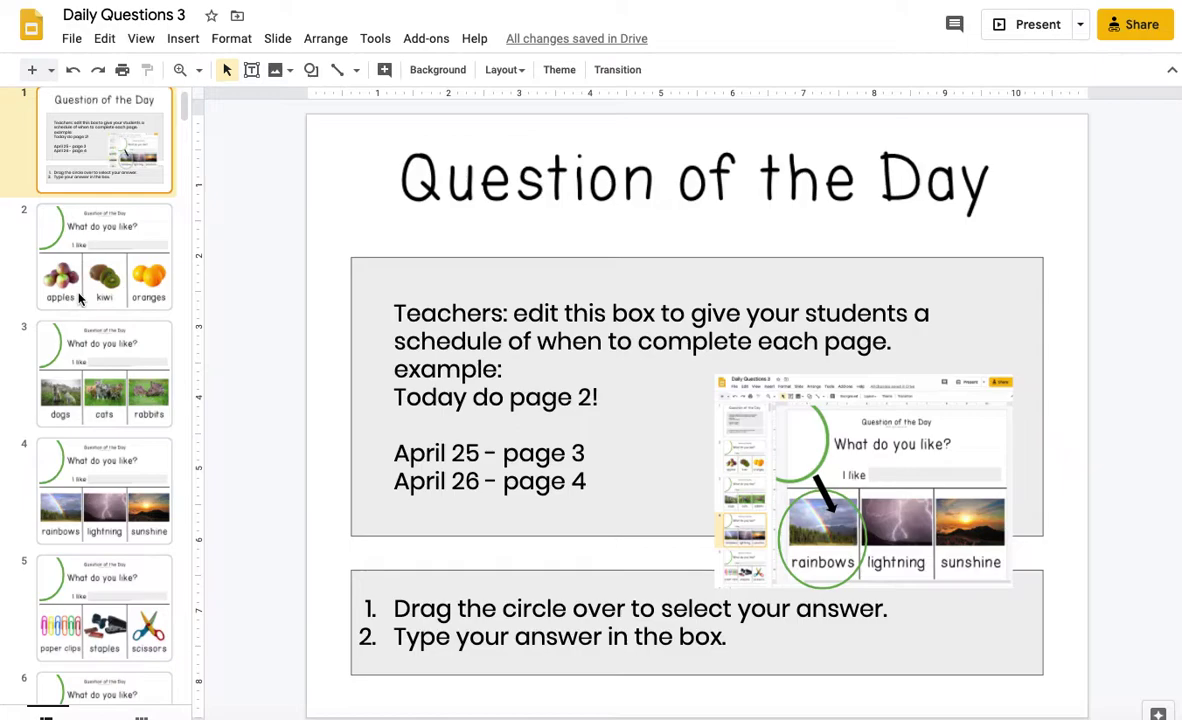
# Step: Circle apples on slide 2, type 'apples.' in the I like box, then return the green circle to the upper left
pyautogui.moveTo(435, 282); pyautogui.dragTo(550, 638)
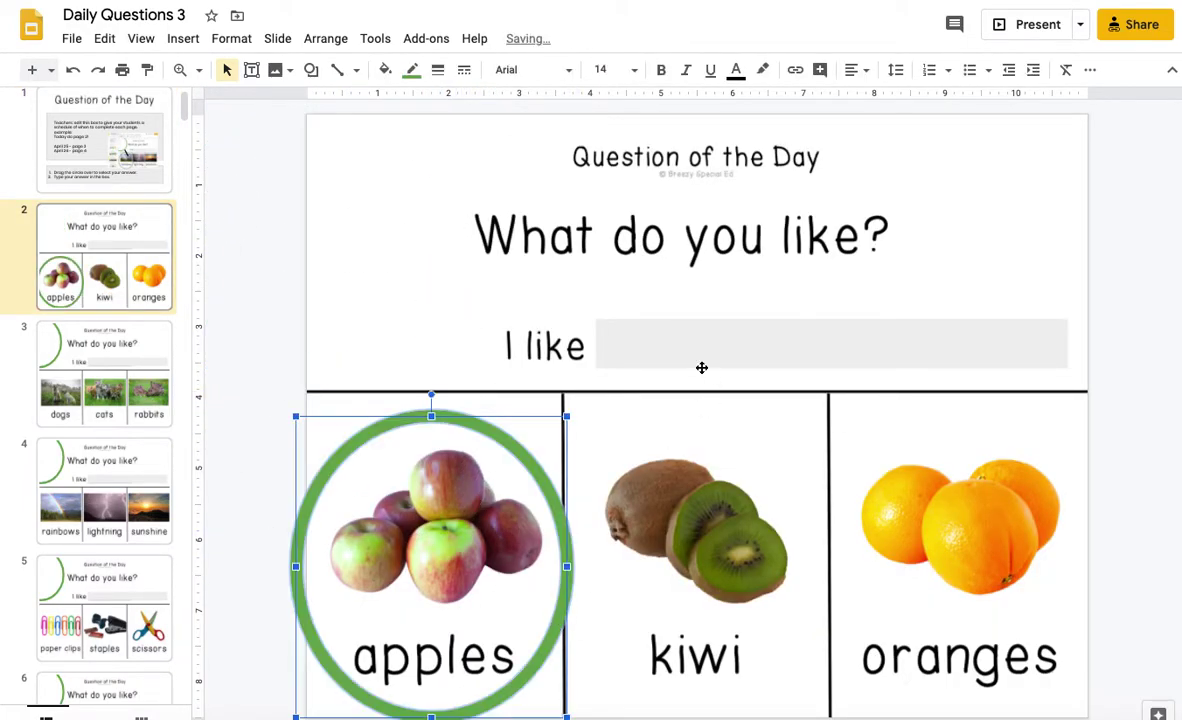
pyautogui.click(698, 365)
pyautogui.write('apples.')
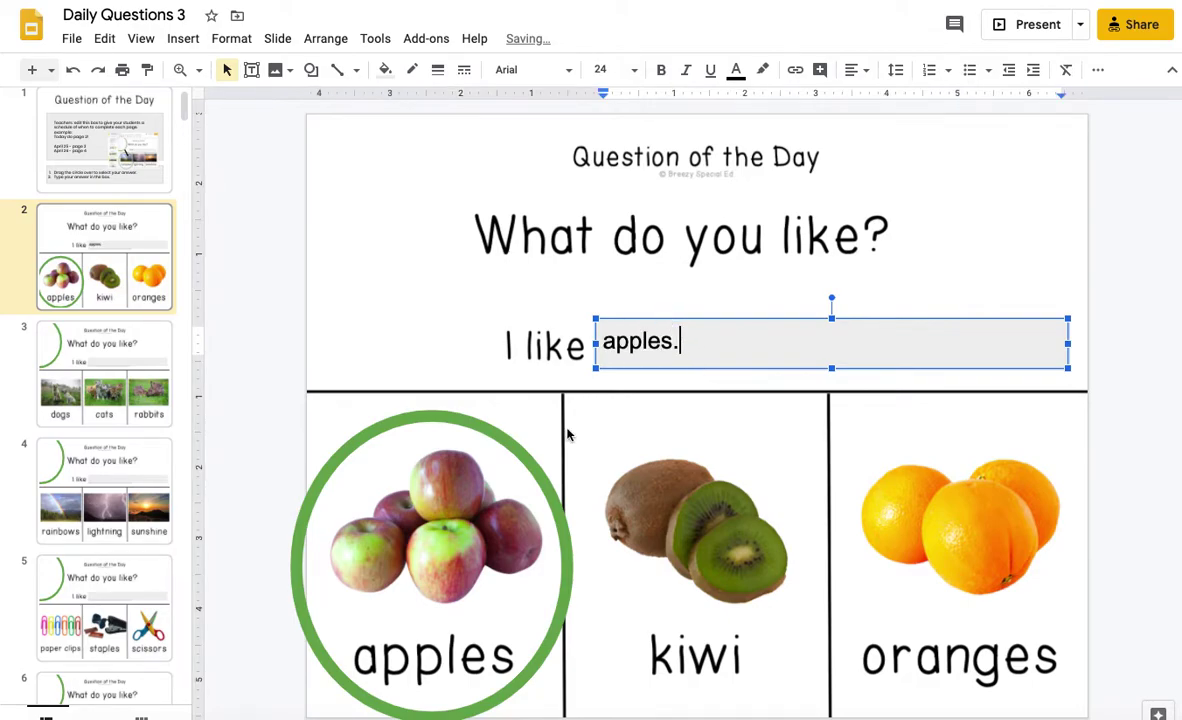
pyautogui.moveTo(546, 488); pyautogui.dragTo(391, 153)
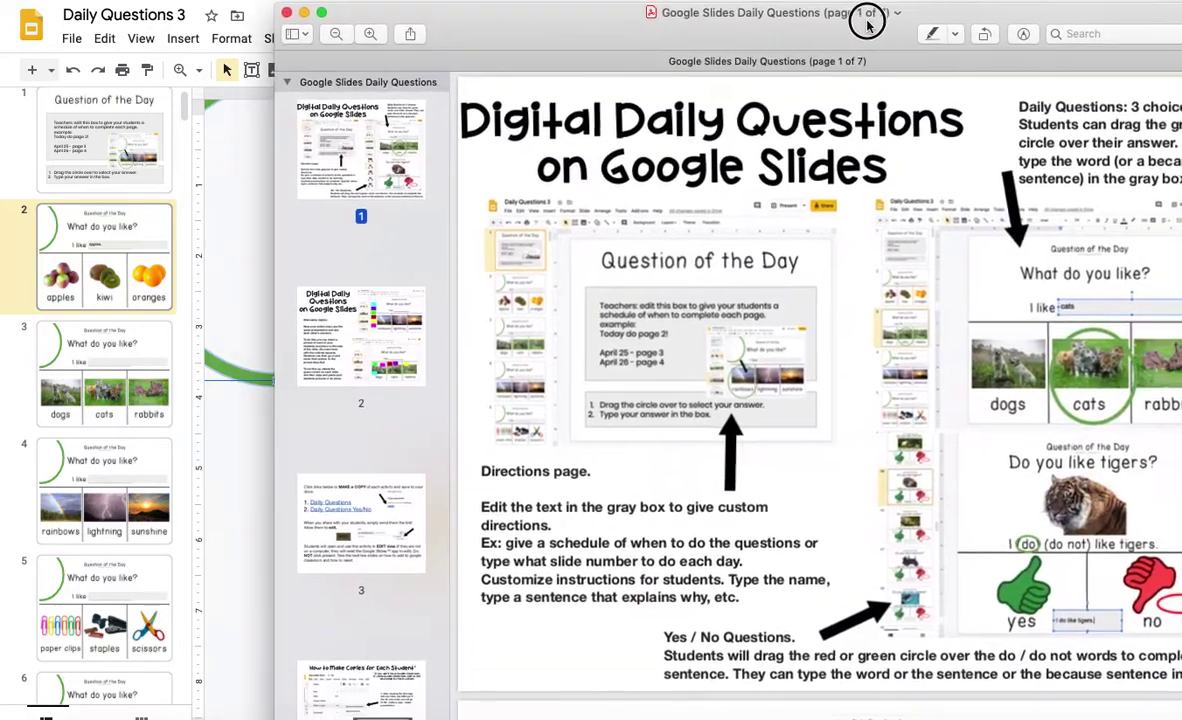
pyautogui.moveTo(867, 22); pyautogui.dragTo(735, 15)
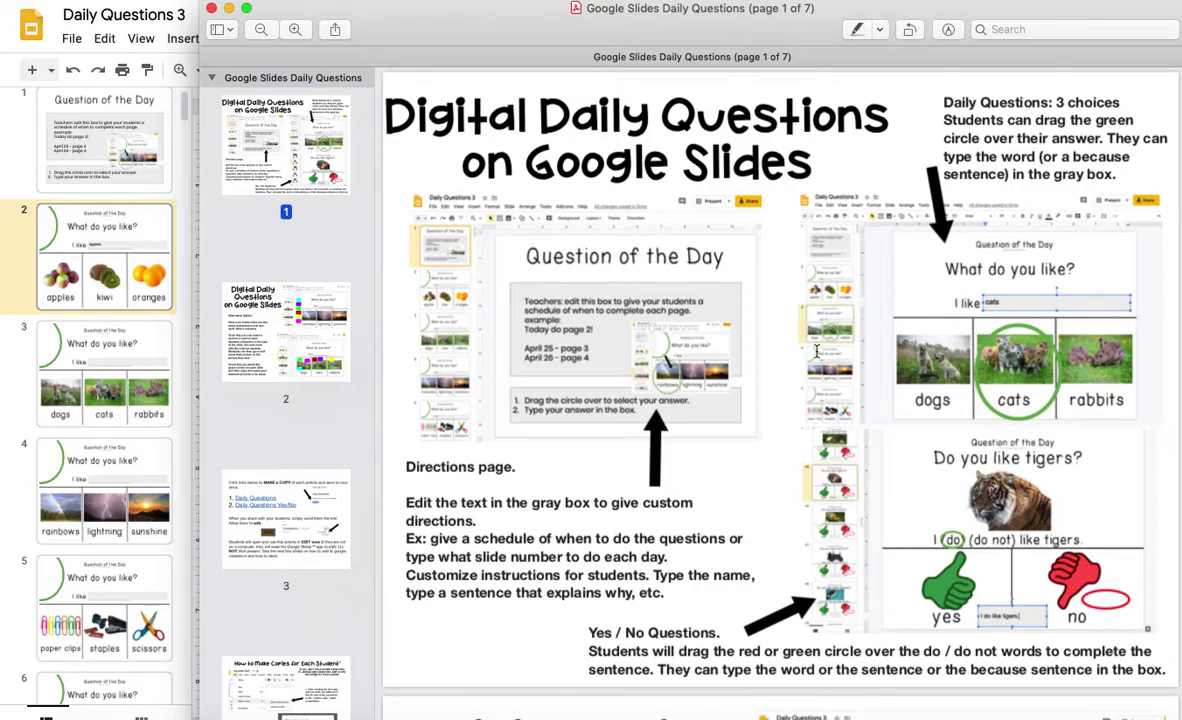
# Step: Page through guide pages 3–6 to the Google Classroom assigning steps, then move the PDF window aside
pyautogui.click(276, 488)
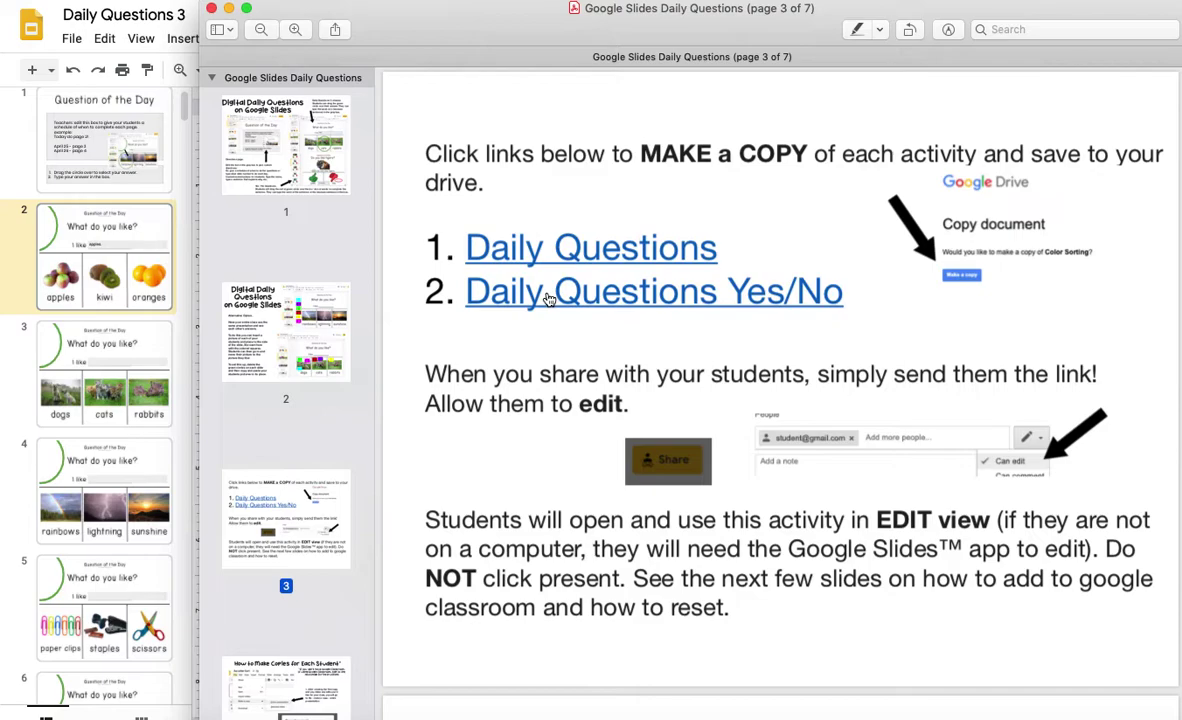
pyautogui.scroll(-7, 293, 545)
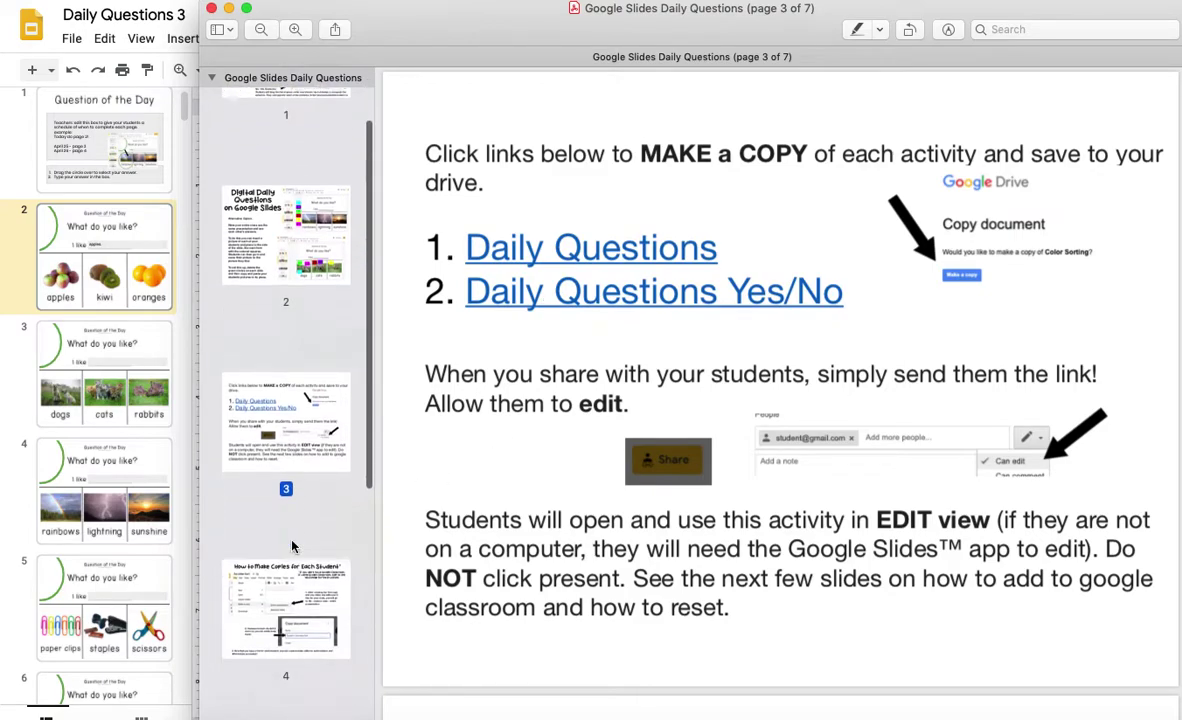
pyautogui.click(300, 380)
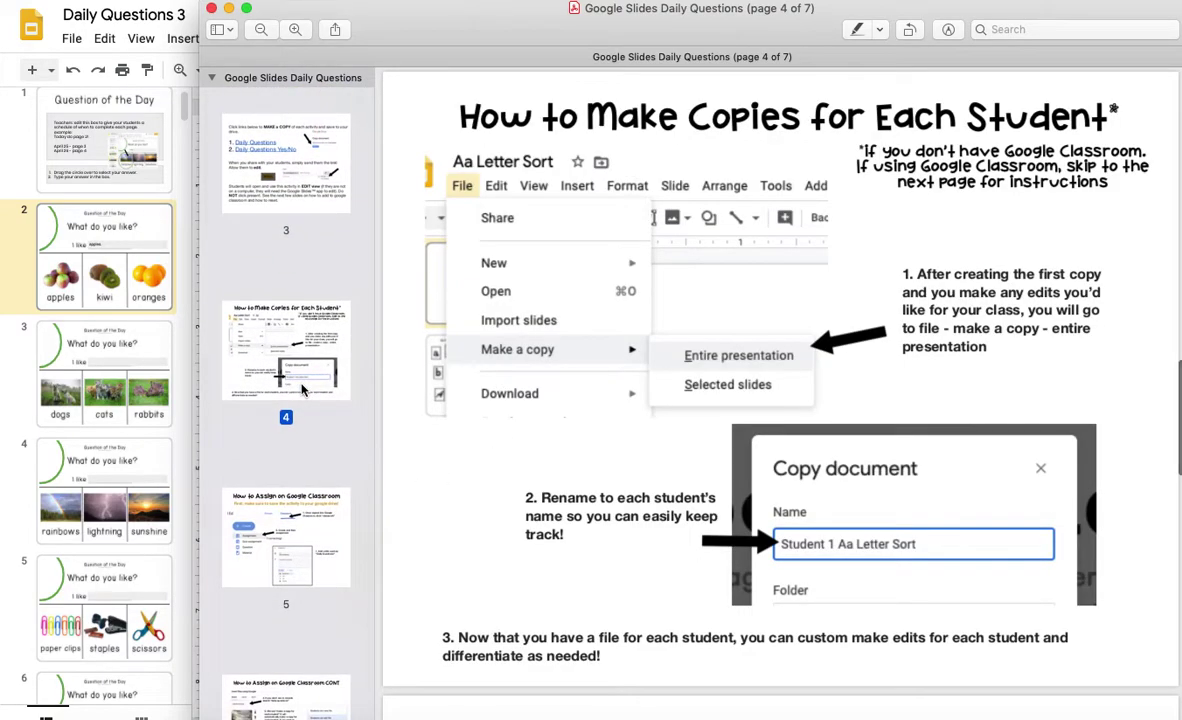
pyautogui.scroll(-3, 303, 390)
pyautogui.click(303, 375)
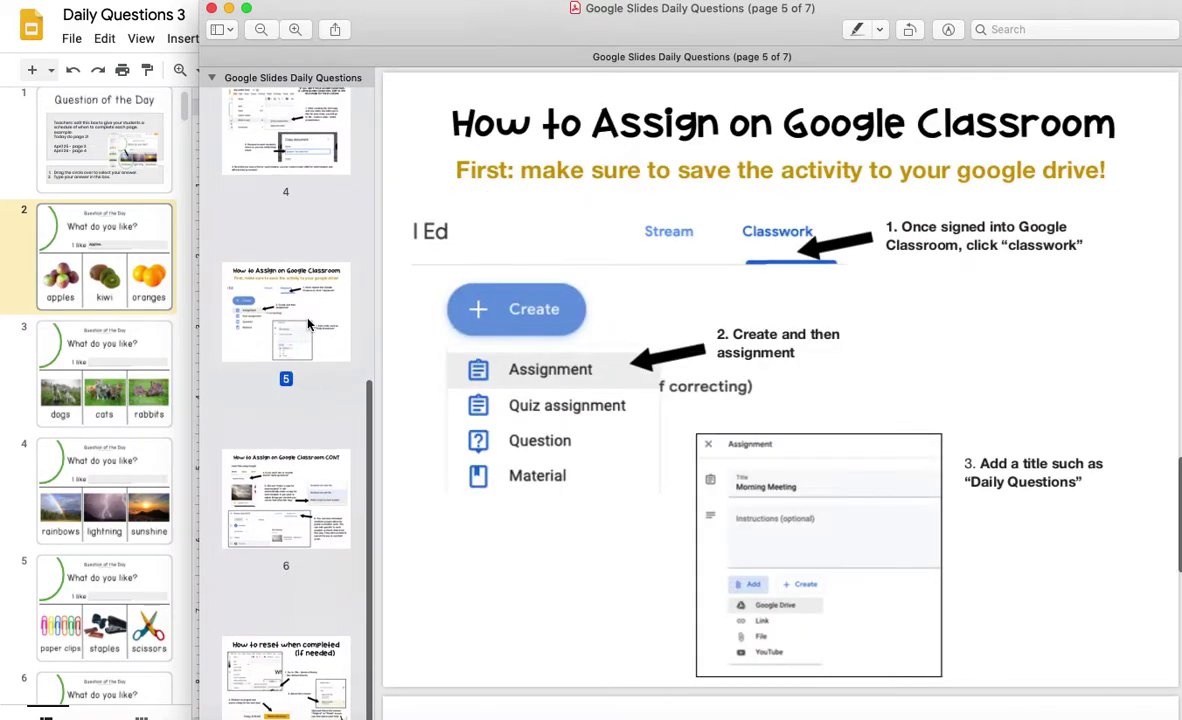
pyautogui.scroll(-2, 306, 340)
pyautogui.scroll(1, 310, 380)
pyautogui.click(317, 455)
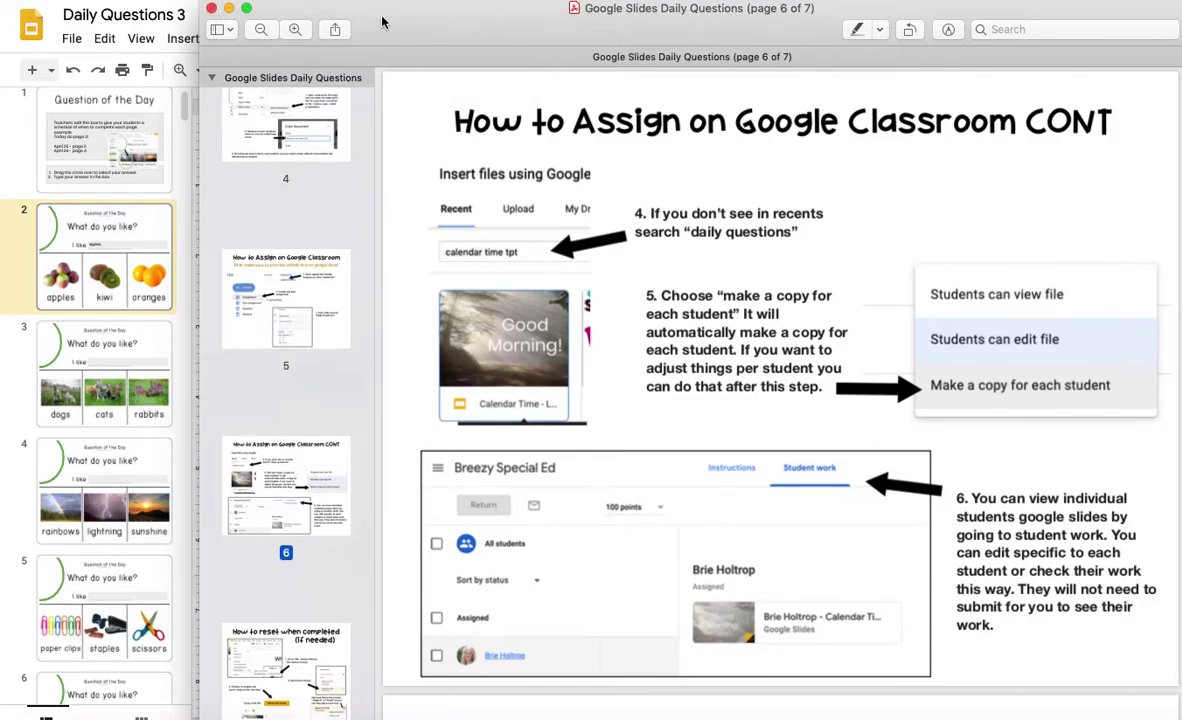
pyautogui.moveTo(383, 13); pyautogui.dragTo(1181, 60)
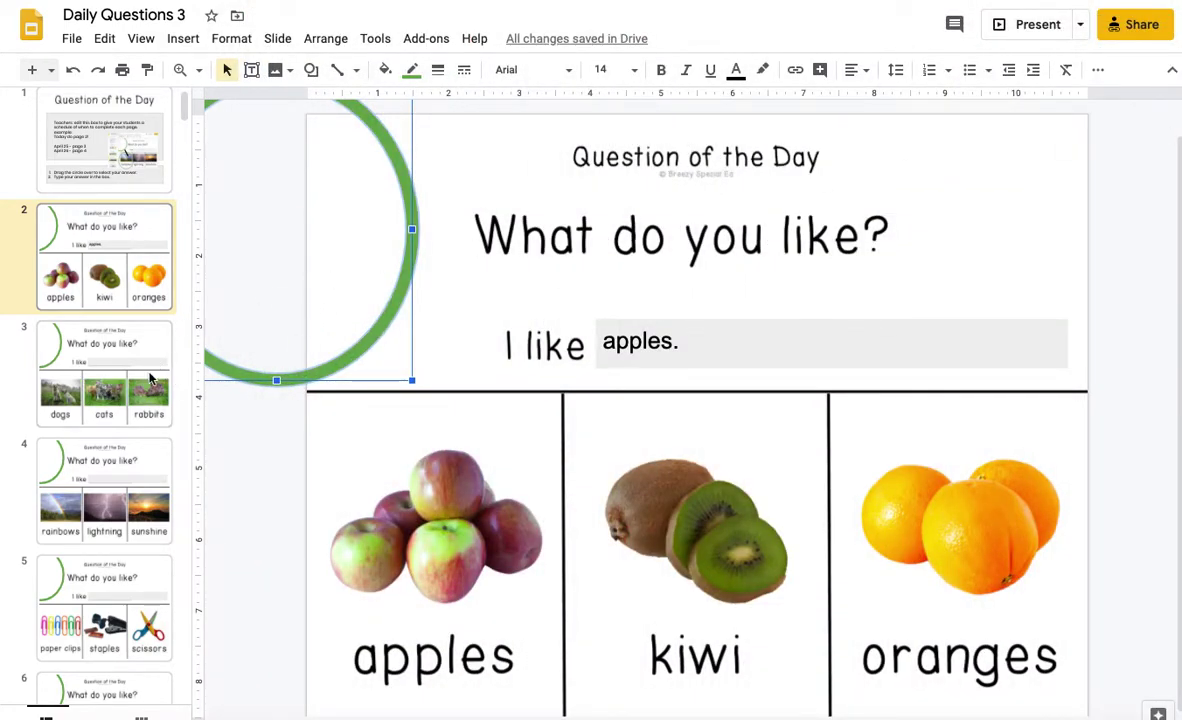
# Step: On slide 3, circle the cats picture and answer 'Cats because they are furry.', then return to slide 1
pyautogui.click(100, 380)
pyautogui.click(422, 277)
pyautogui.moveTo(422, 277); pyautogui.dragTo(836, 618)
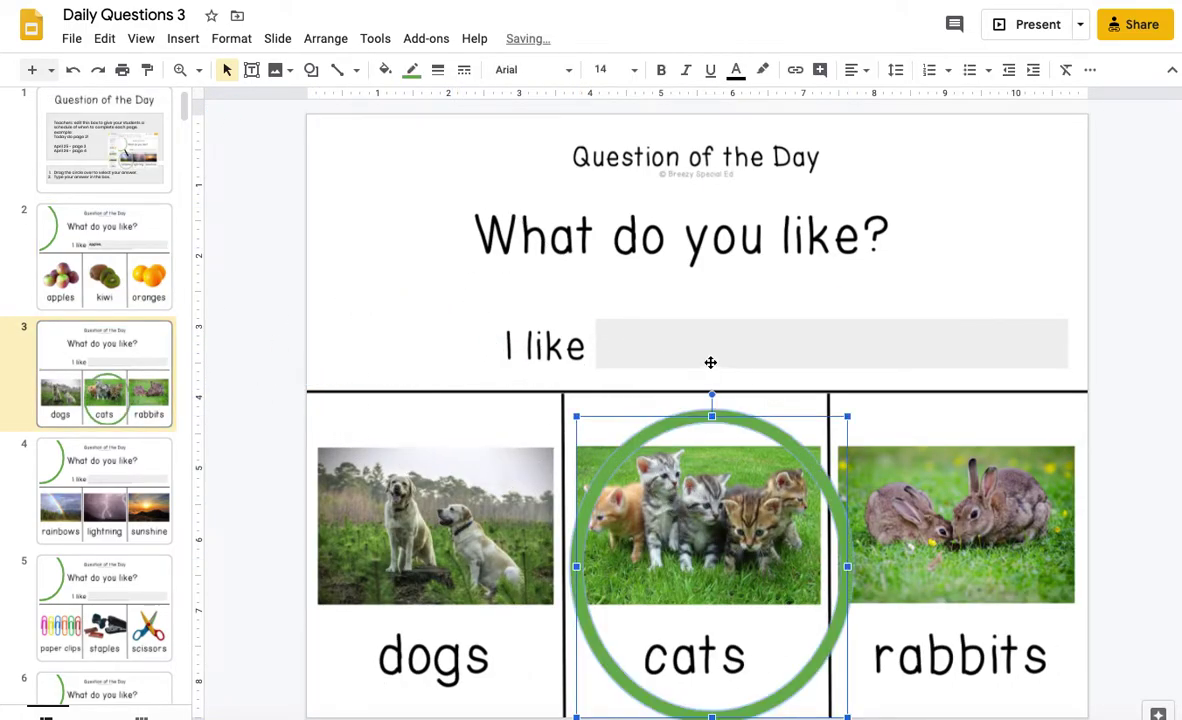
pyautogui.click(710, 362)
pyautogui.write('Cats b')
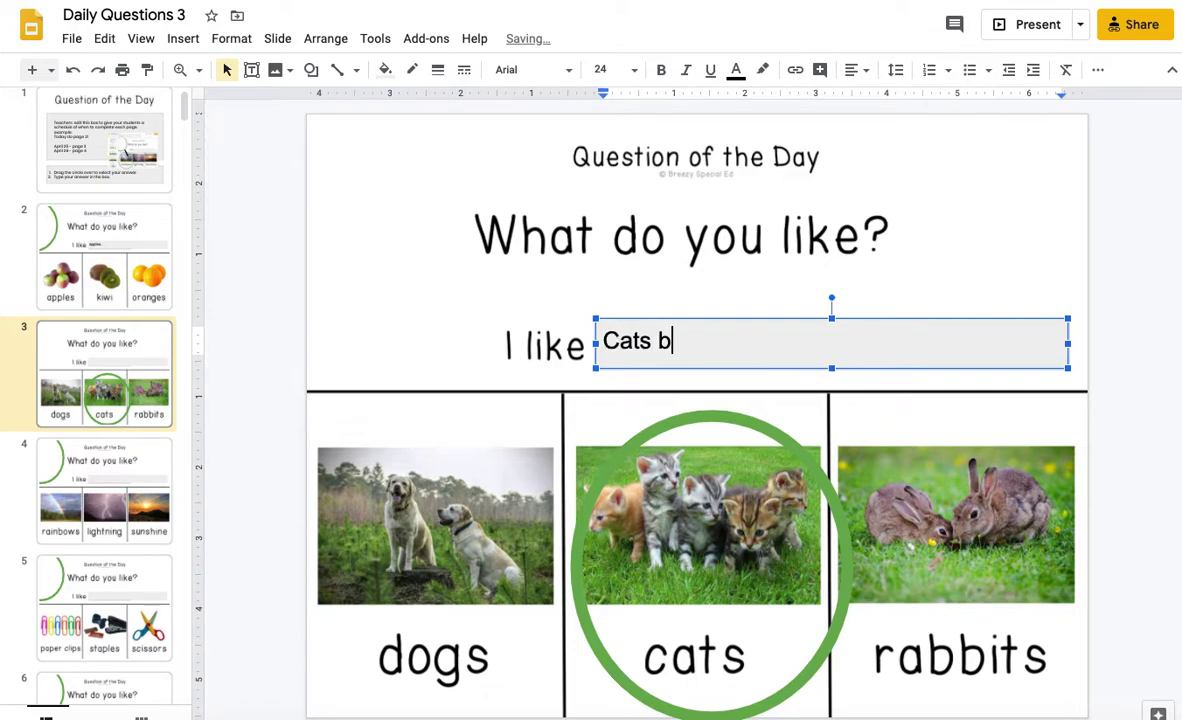
pyautogui.write('ecause ')
pyautogui.write('they are f')
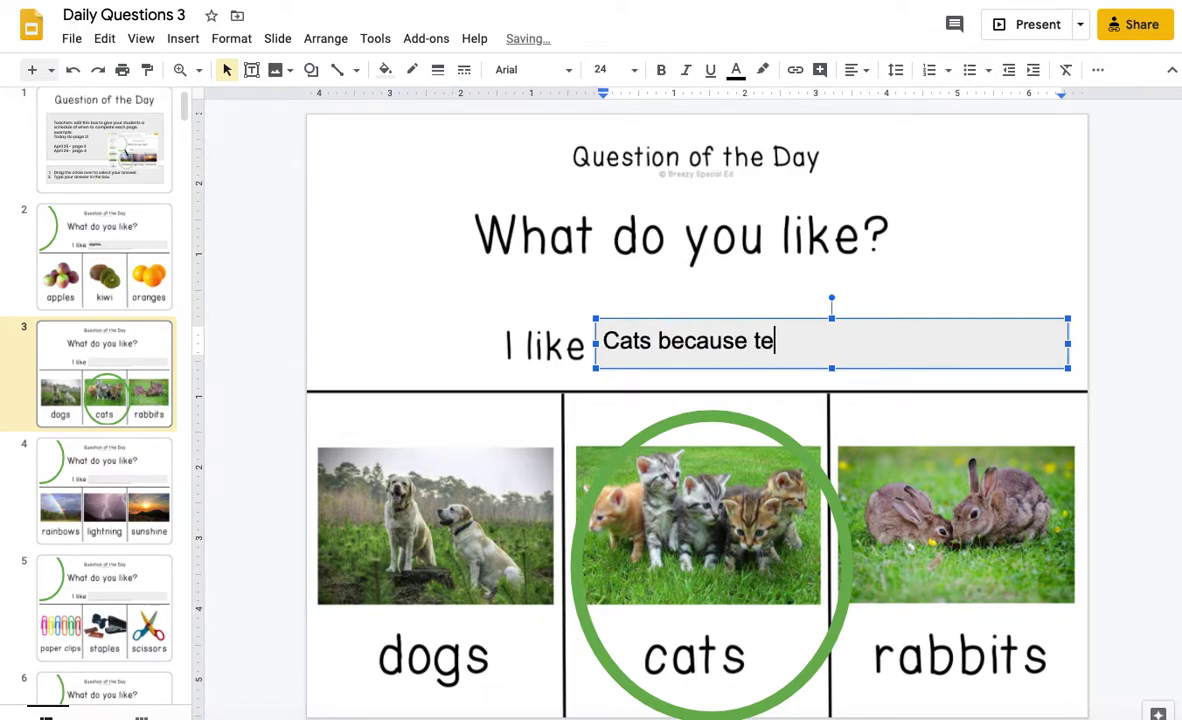
pyautogui.write('urry.')
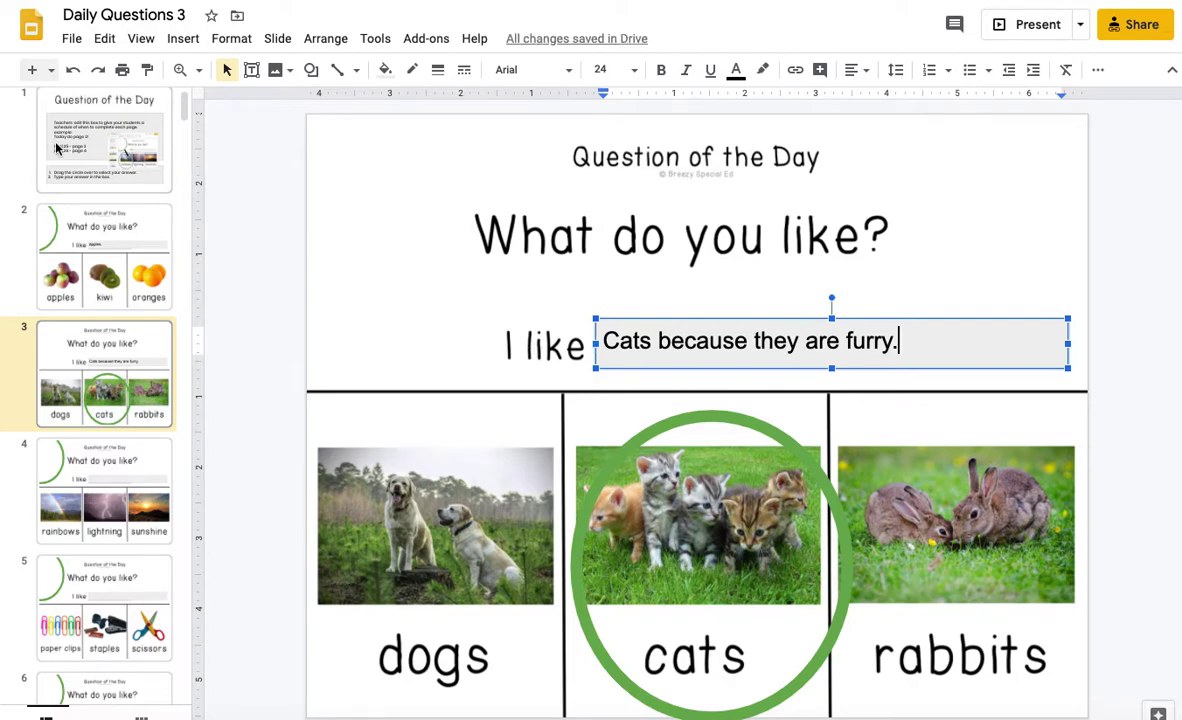
pyautogui.click(103, 147)
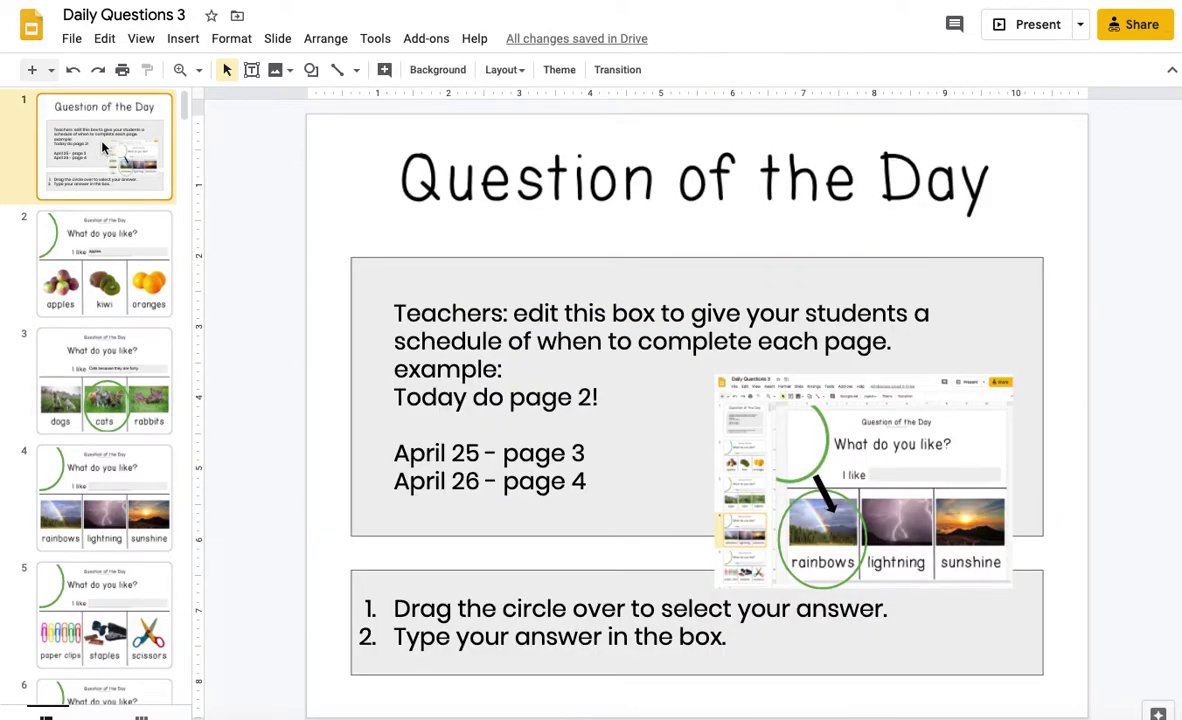
# Step: Select text in the teachers' schedule box, including the line 'Today do page 2!'
pyautogui.click(547, 363)
pyautogui.moveTo(586, 480); pyautogui.dragTo(378, 312)
pyautogui.click(629, 453)
pyautogui.moveTo(644, 398); pyautogui.dragTo(367, 403)
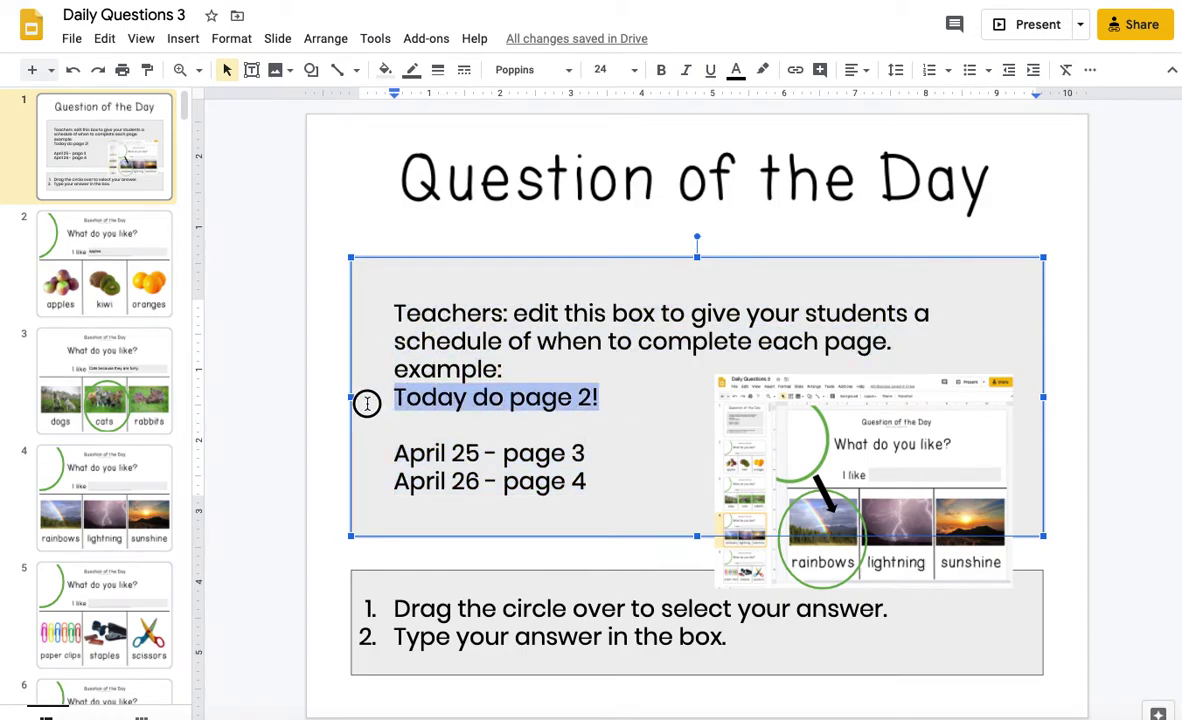
# Step: Add and remove a blank line after 'April 25 - page 3', select 'answer in the box.', and go to slide 2
pyautogui.click(640, 494)
pyautogui.moveTo(362, 462); pyautogui.dragTo(380, 481)
pyautogui.press('Return')
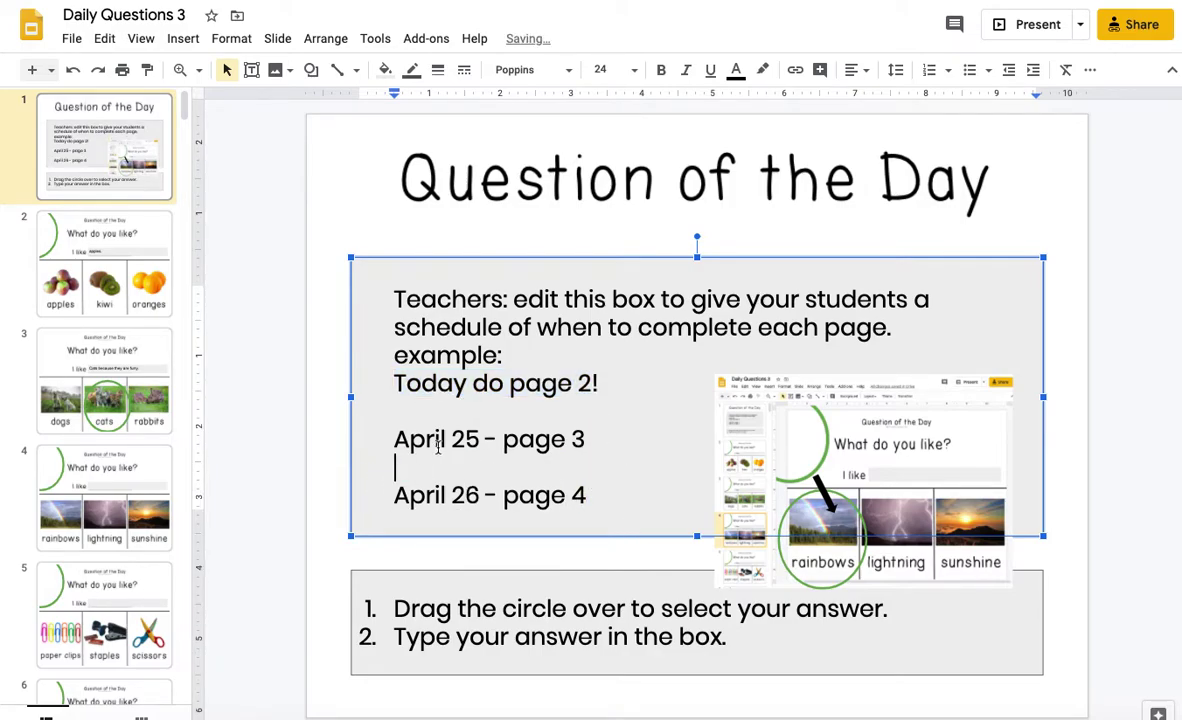
pyautogui.press('BackSpace')
pyautogui.press('BackSpace')
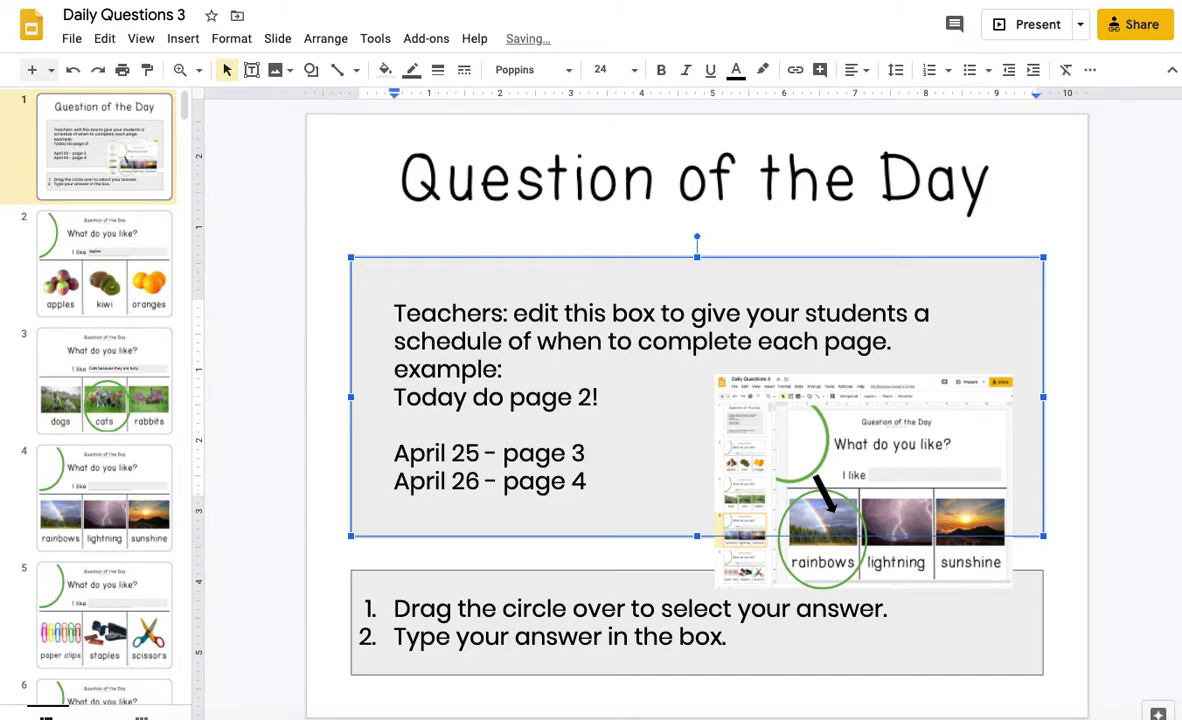
pyautogui.moveTo(810, 620); pyautogui.dragTo(776, 633)
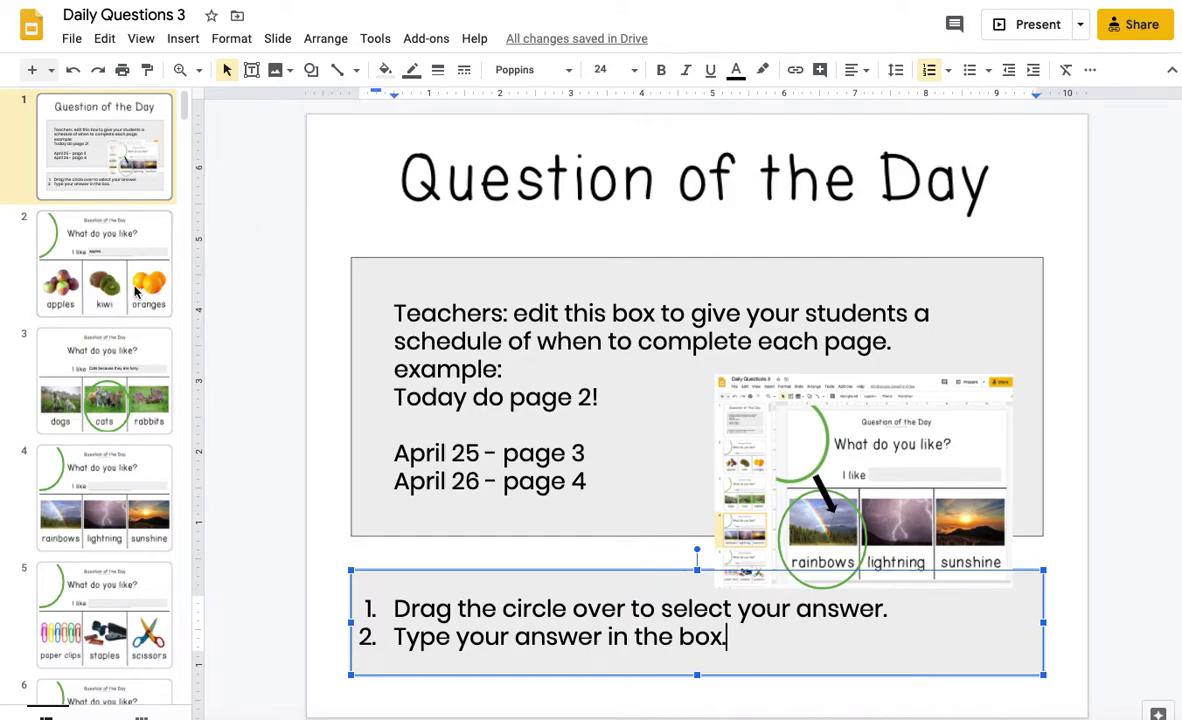
pyautogui.click(120, 265)
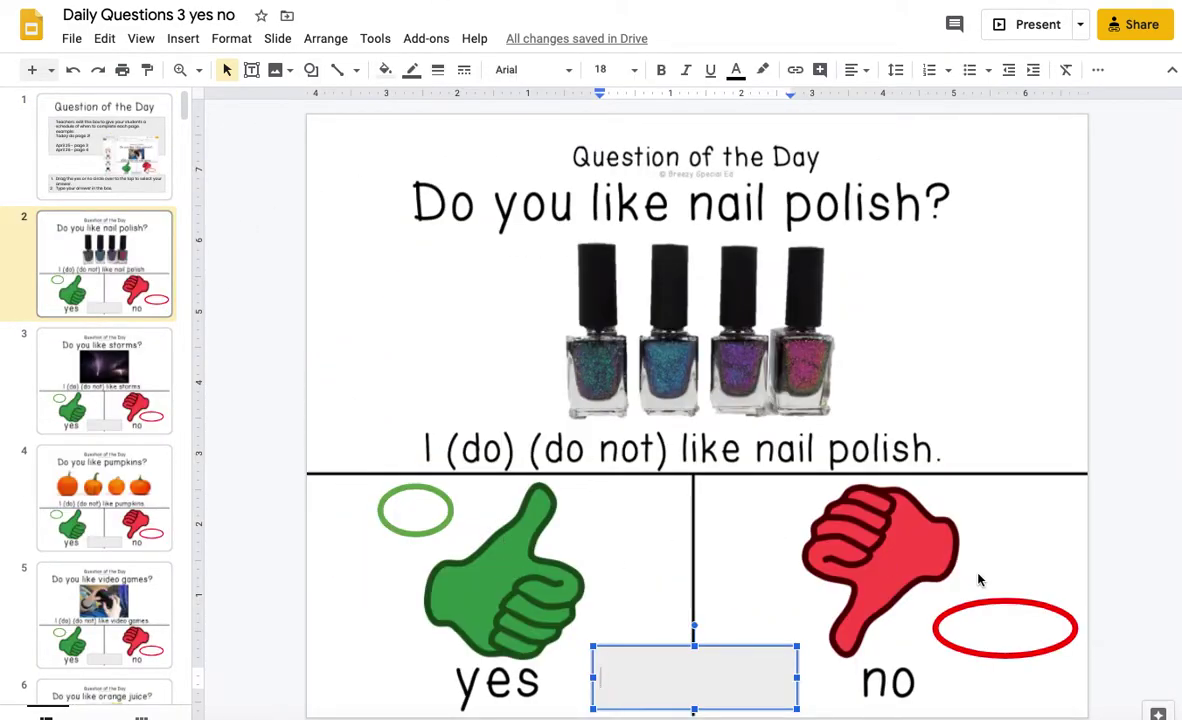
# Step: Try moving the green circle onto (do) and undo it, nudge the red no circle, then return to slide 1
pyautogui.click(431, 530)
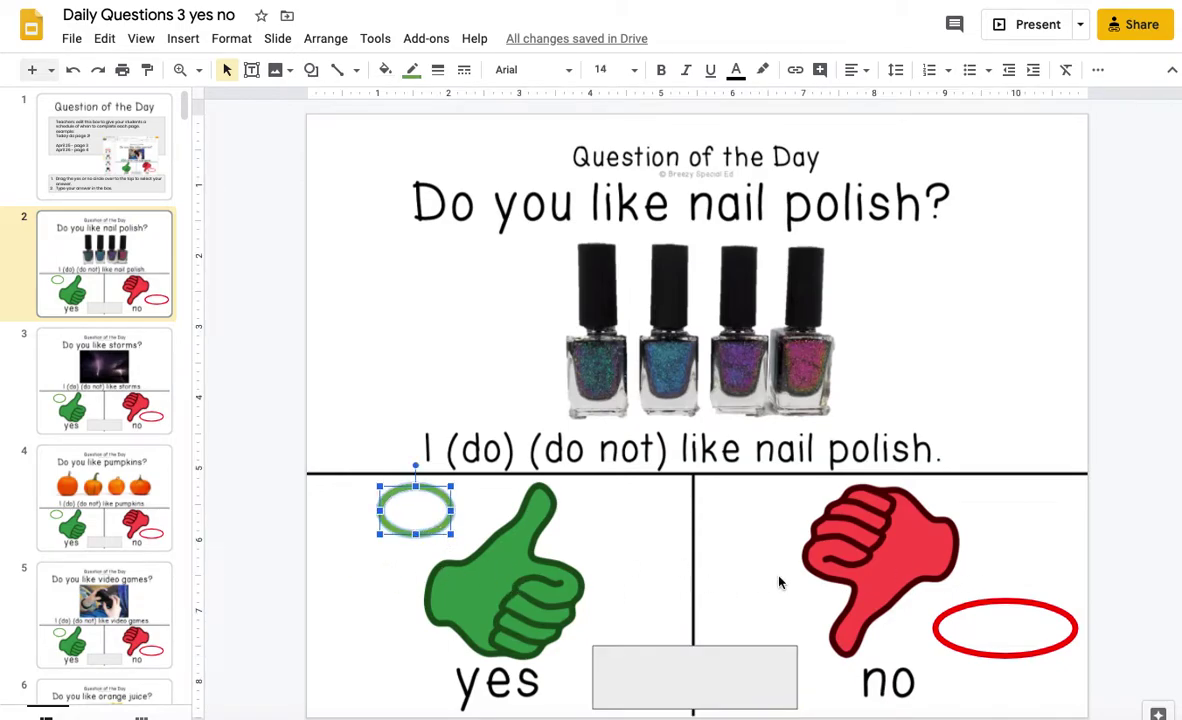
pyautogui.moveTo(426, 533); pyautogui.dragTo(477, 488)
pyautogui.hotkey('ctrl', 'z')
pyautogui.moveTo(1003, 655)
pyautogui.mouseDown()
pyautogui.moveTo(572, 458)
pyautogui.moveTo(596, 477)
pyautogui.moveTo(466, 479)
pyautogui.moveTo(617, 477)
pyautogui.moveTo(996, 650)
pyautogui.mouseUp()
pyautogui.click(654, 675)
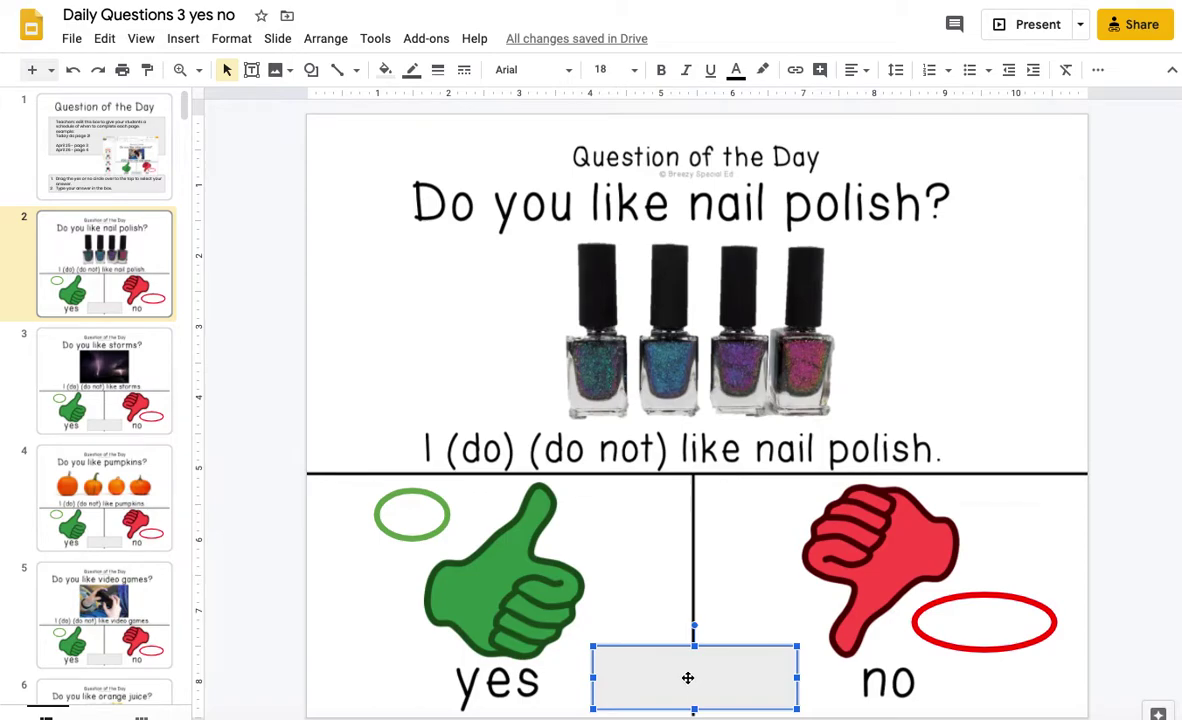
pyautogui.click(112, 141)
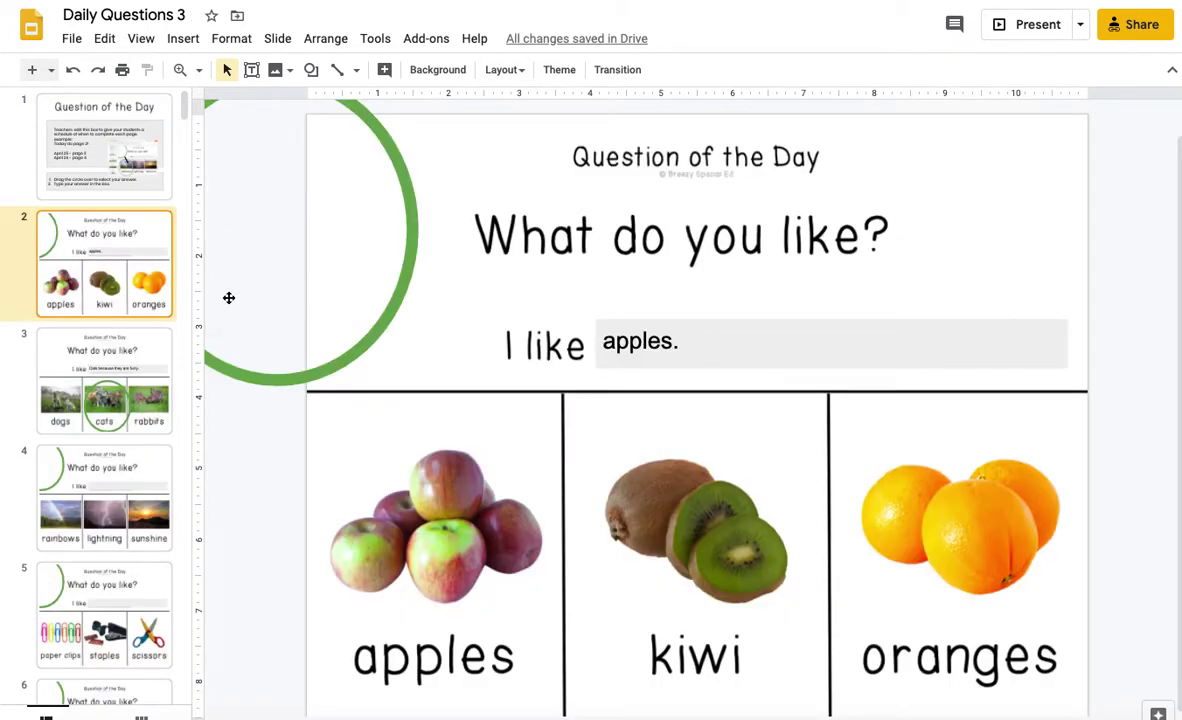
# Step: Delete the green circle and the 'apples.' answer, then paste a column of six colour squares beside the slide
pyautogui.click(357, 355)
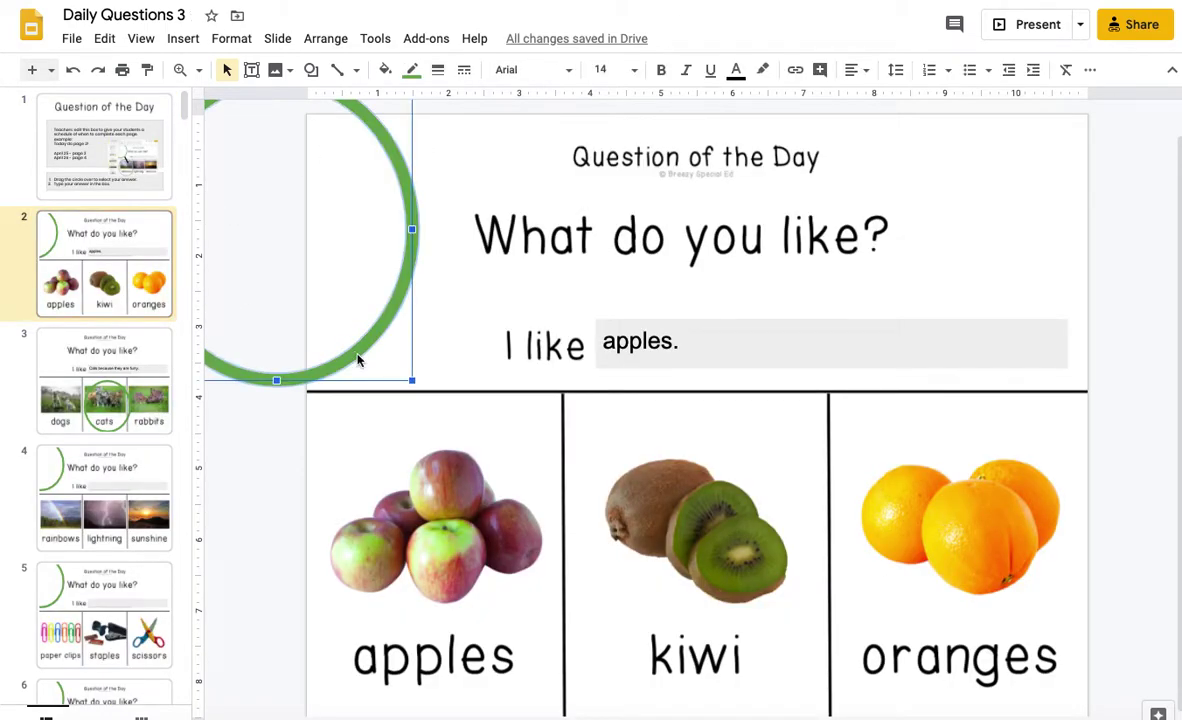
pyautogui.press('Delete')
pyautogui.moveTo(681, 345); pyautogui.dragTo(514, 343)
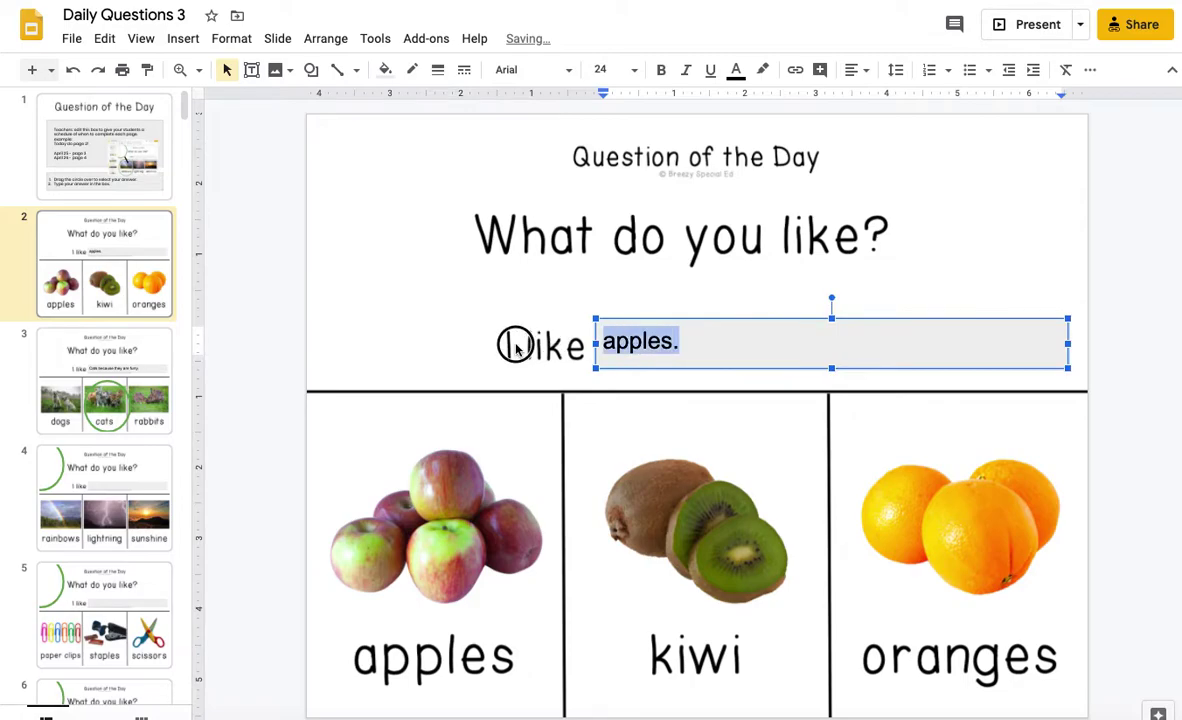
pyautogui.press('BackSpace')
pyautogui.click(406, 332)
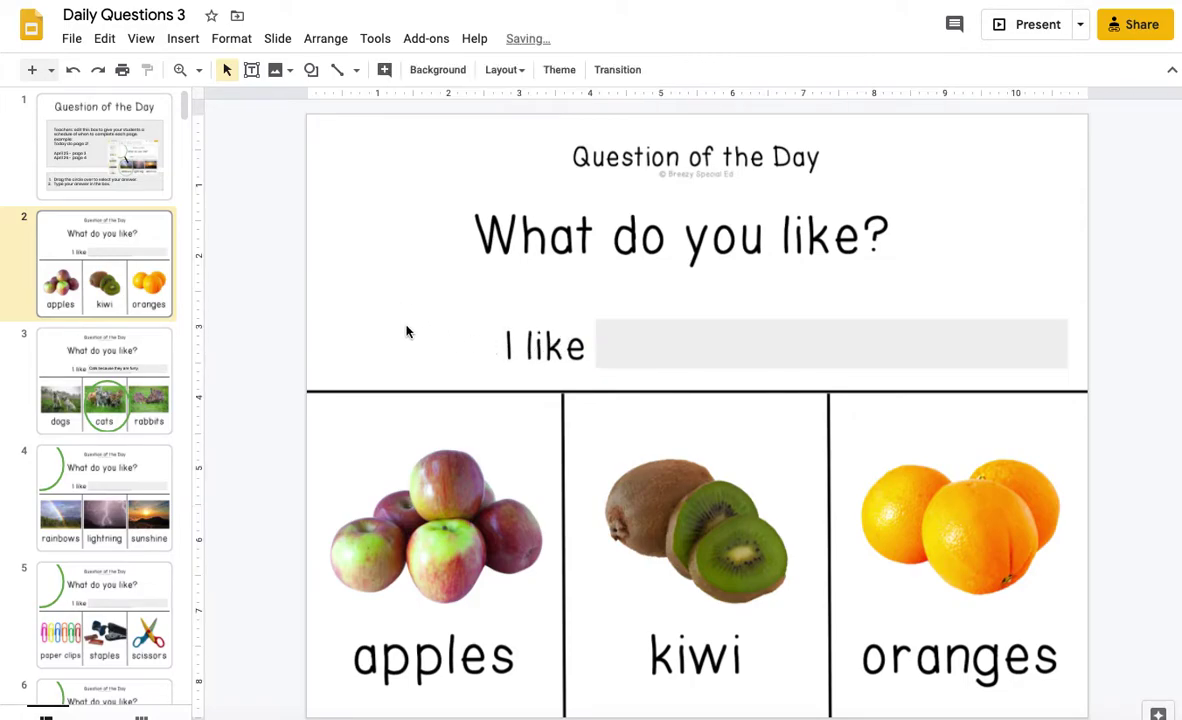
pyautogui.hotkey('ctrl', 'v')
pyautogui.click(290, 193)
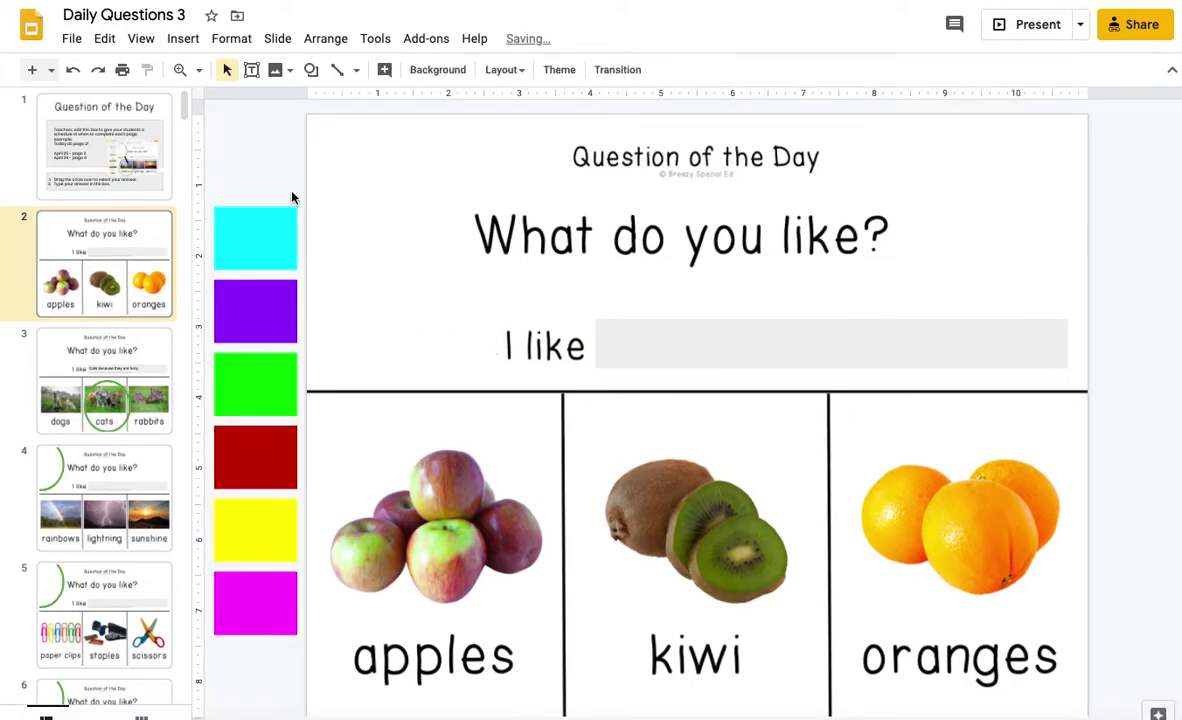
# Step: Place the cyan square on the apples picture
pyautogui.click(266, 249)
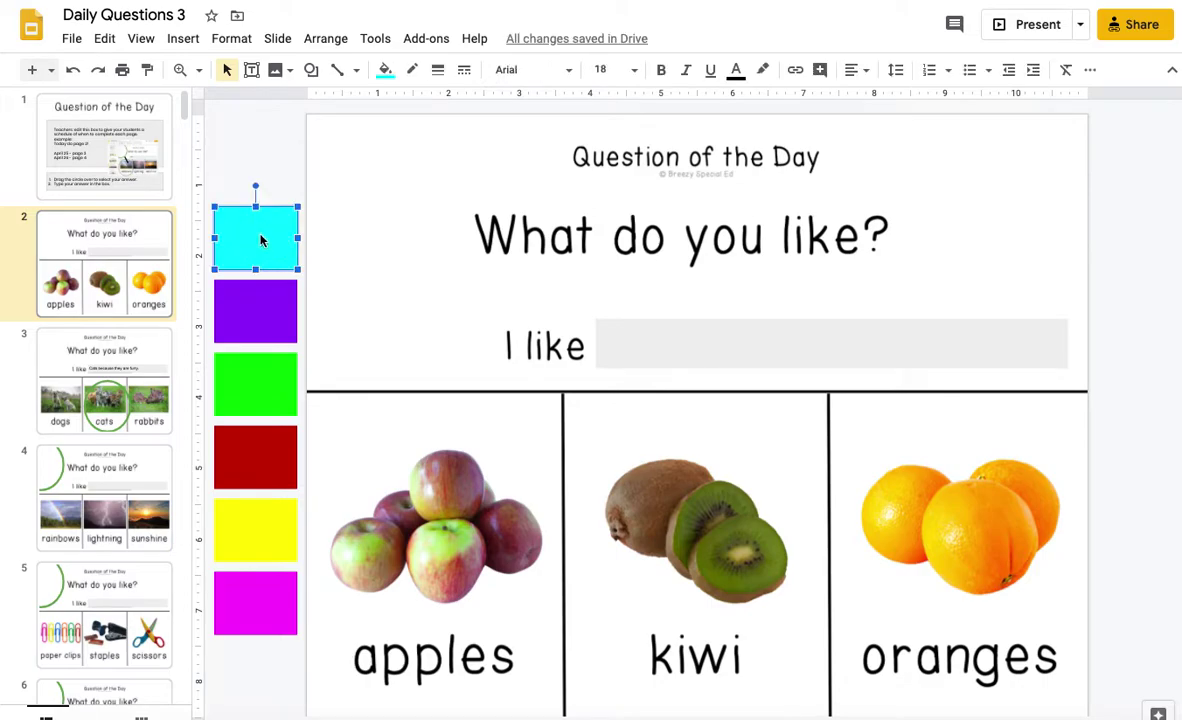
pyautogui.click(182, 38)
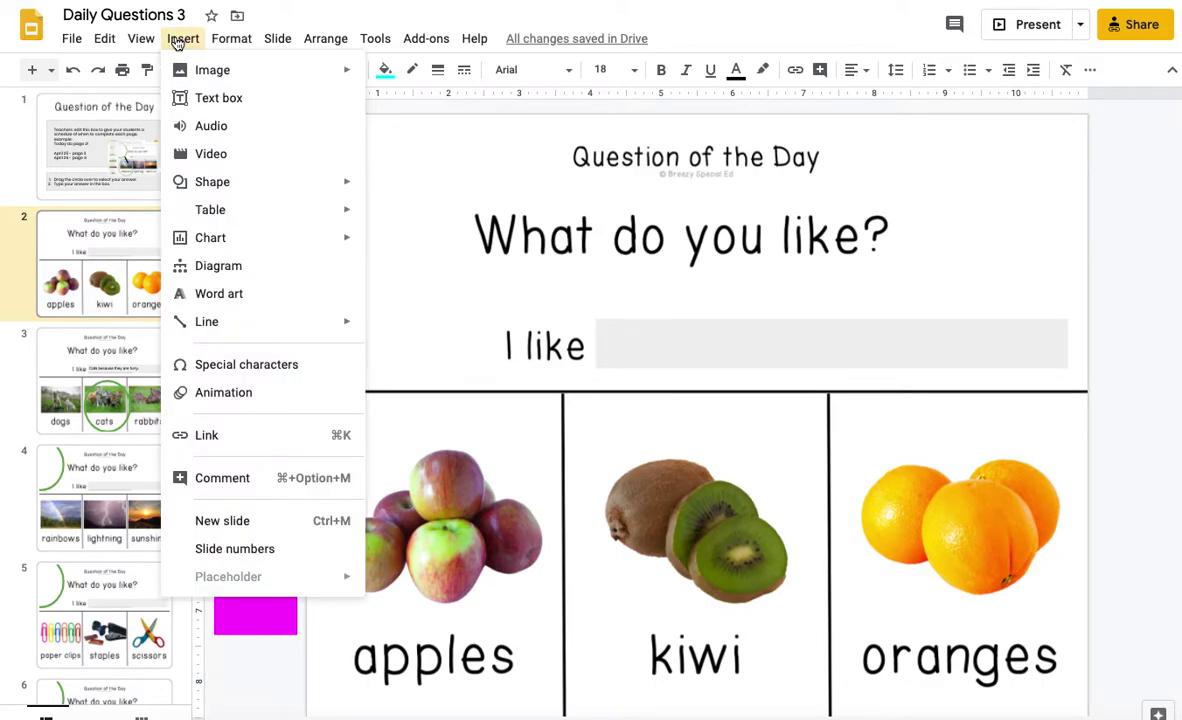
pyautogui.moveTo(204, 80)
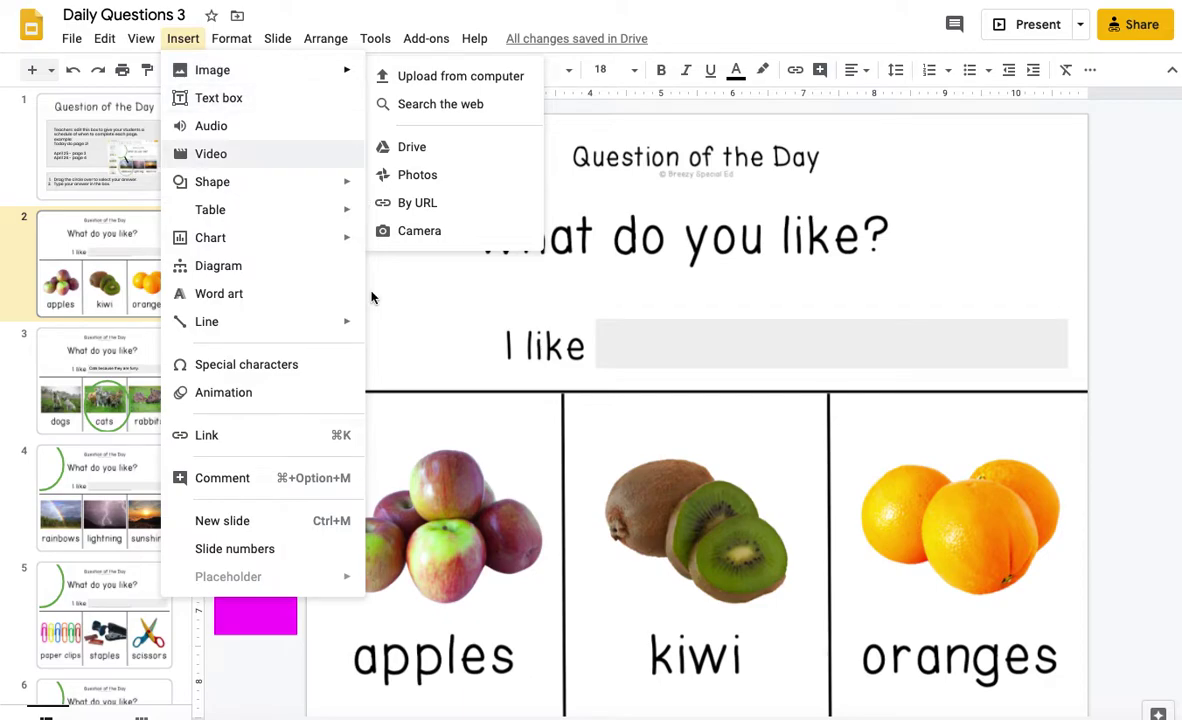
pyautogui.click(414, 351)
pyautogui.click(262, 233)
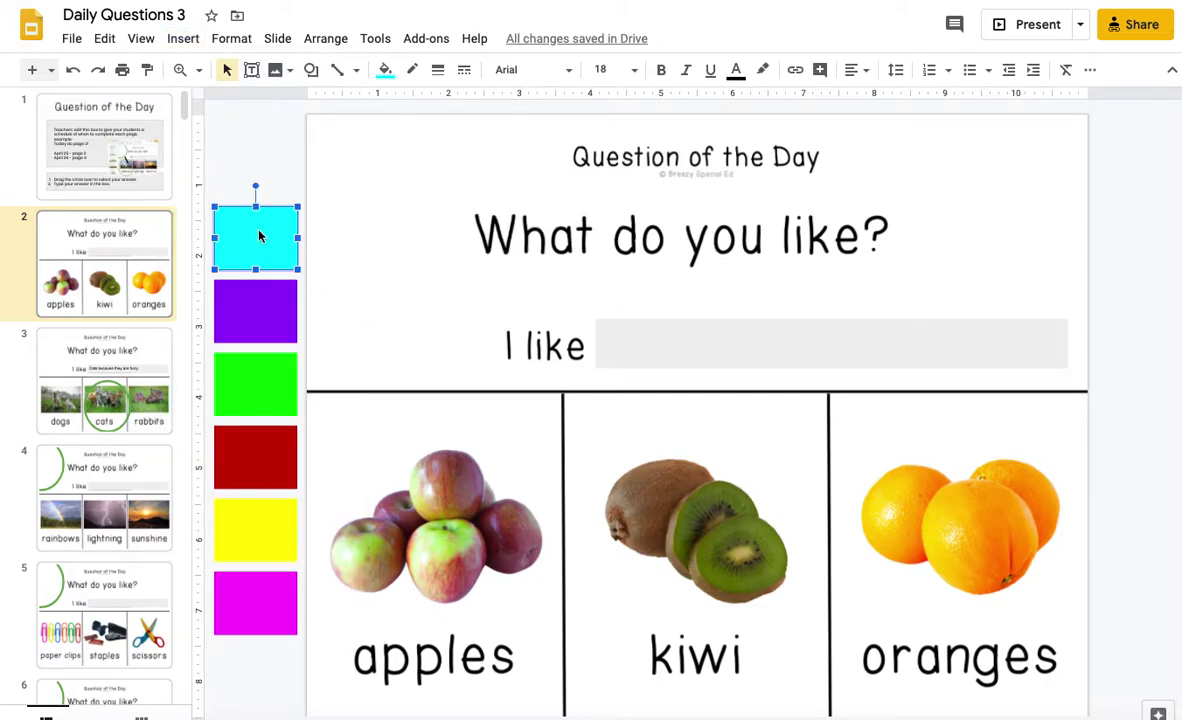
pyautogui.moveTo(252, 231); pyautogui.dragTo(362, 433)
pyautogui.click(362, 317)
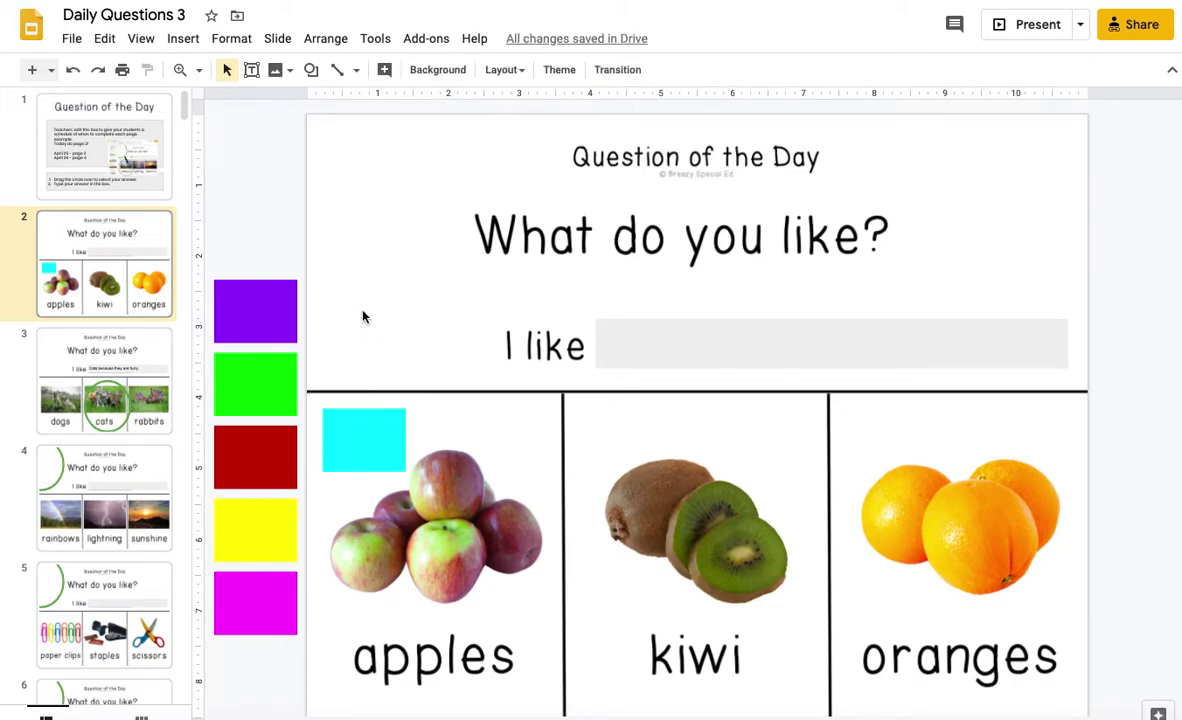
# Step: Place the purple square on kiwi, the red square on oranges, and the yellow square on kiwi
pyautogui.click(274, 318)
pyautogui.moveTo(274, 318); pyautogui.dragTo(655, 443)
pyautogui.click(262, 471)
pyautogui.moveTo(262, 471); pyautogui.dragTo(891, 451)
pyautogui.moveTo(236, 551); pyautogui.dragTo(723, 459)
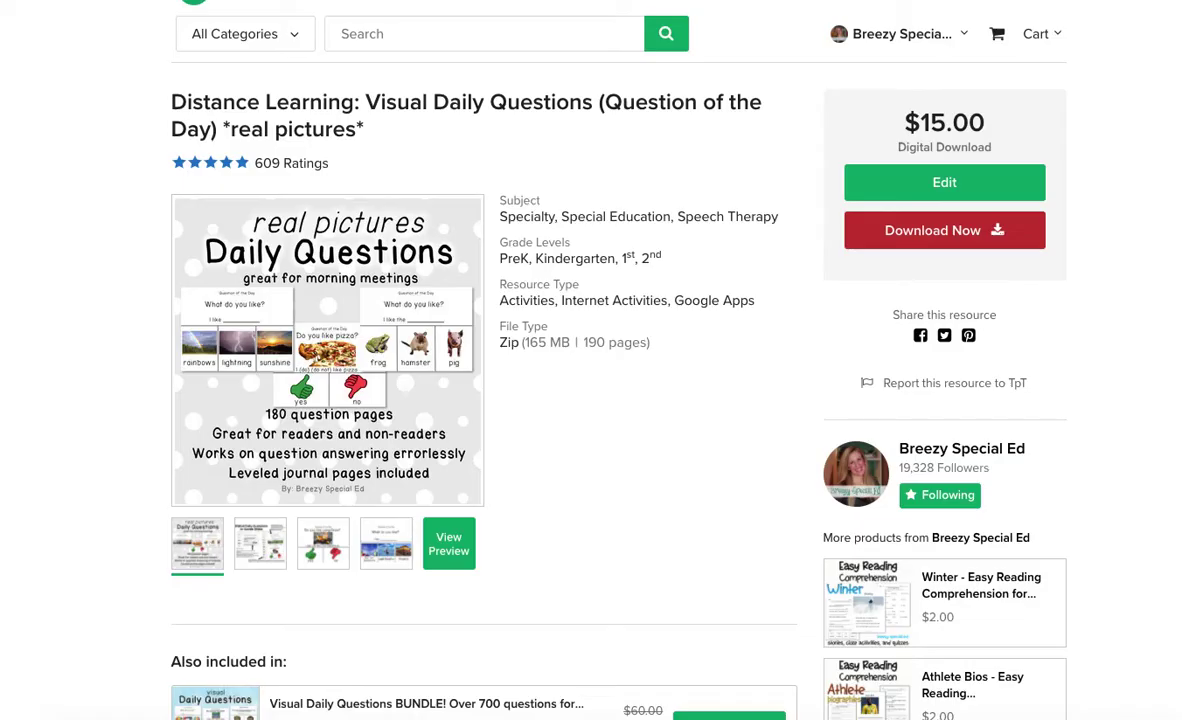
# Step: View the campfires, fourth, and Google Slides preview images of the Visual Daily Questions product
pyautogui.click(302, 565)
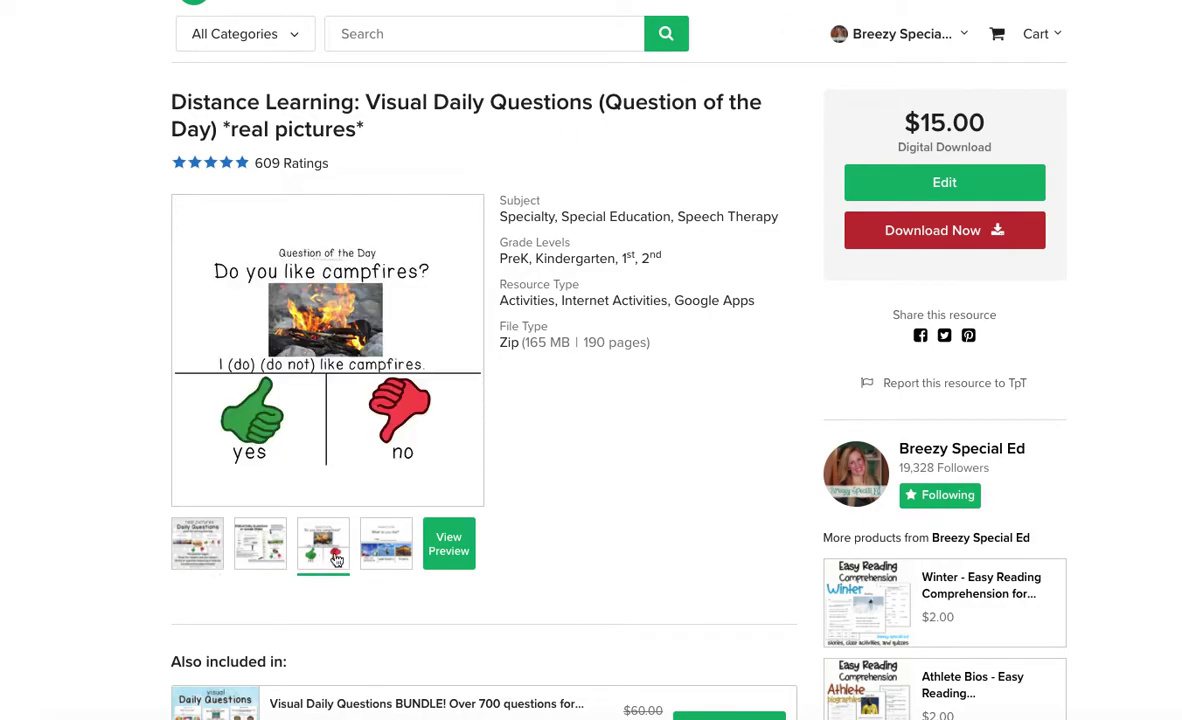
pyautogui.click(372, 545)
pyautogui.click(237, 567)
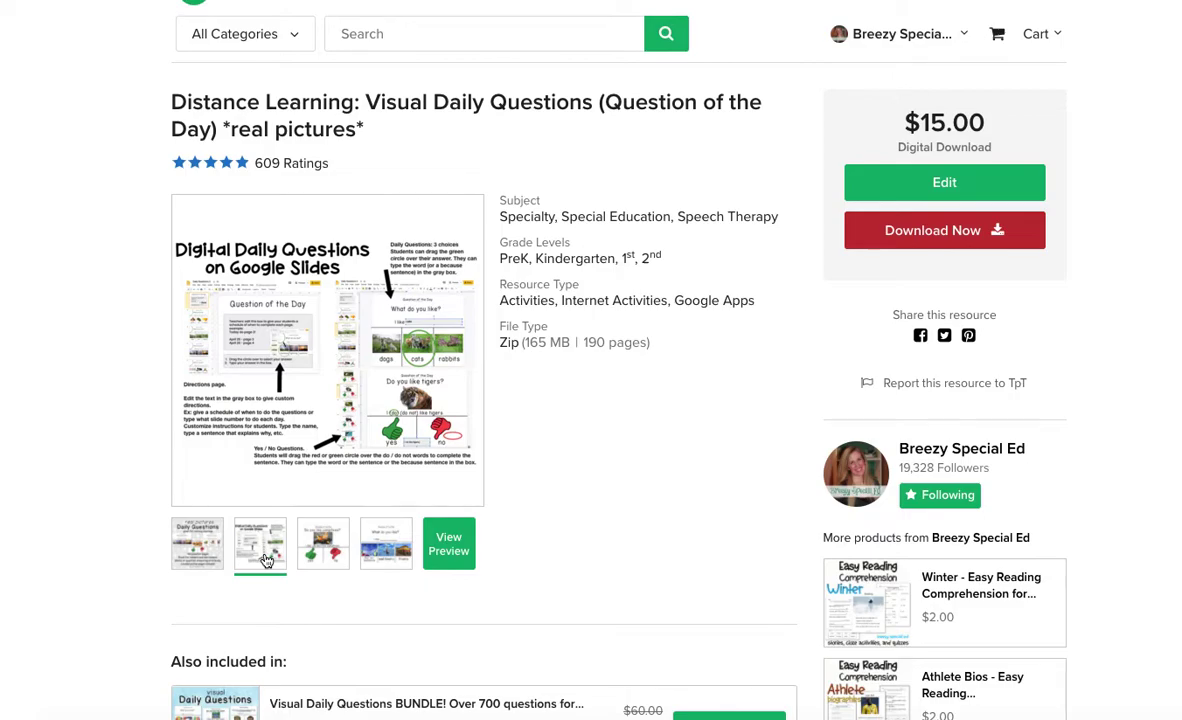
# Step: Scroll down through the product description and back up to the top of the listing
pyautogui.scroll(-5, 266, 562)
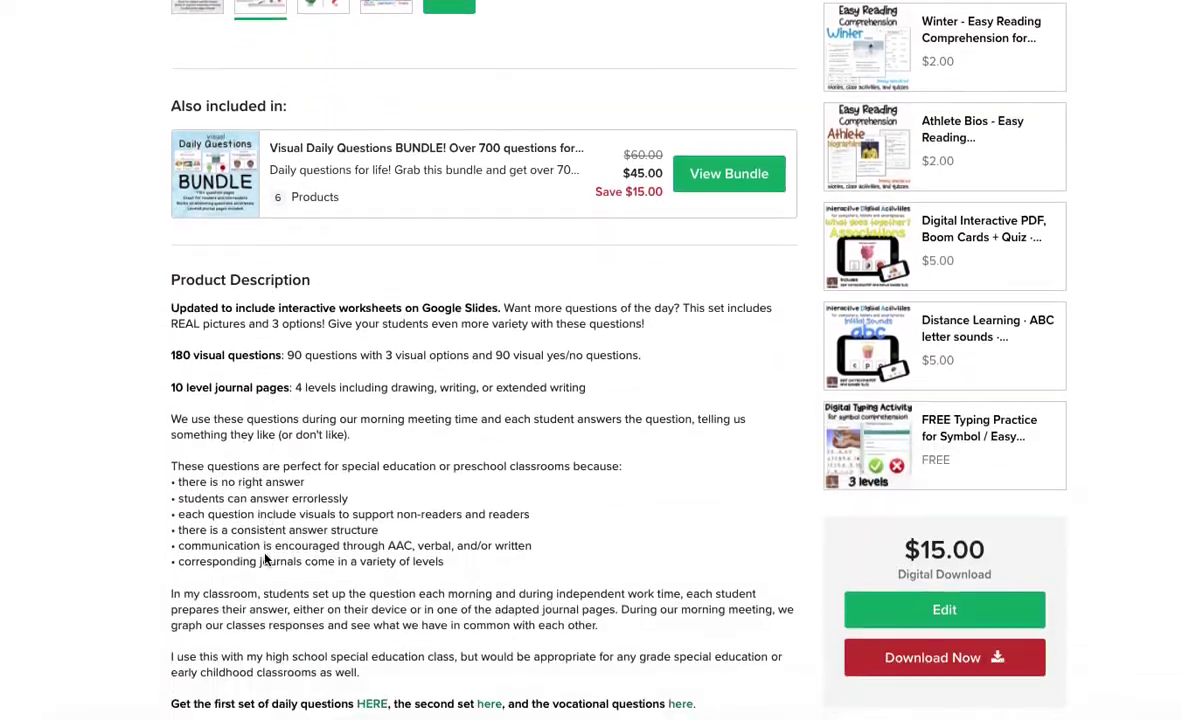
pyautogui.scroll(1, 265, 558)
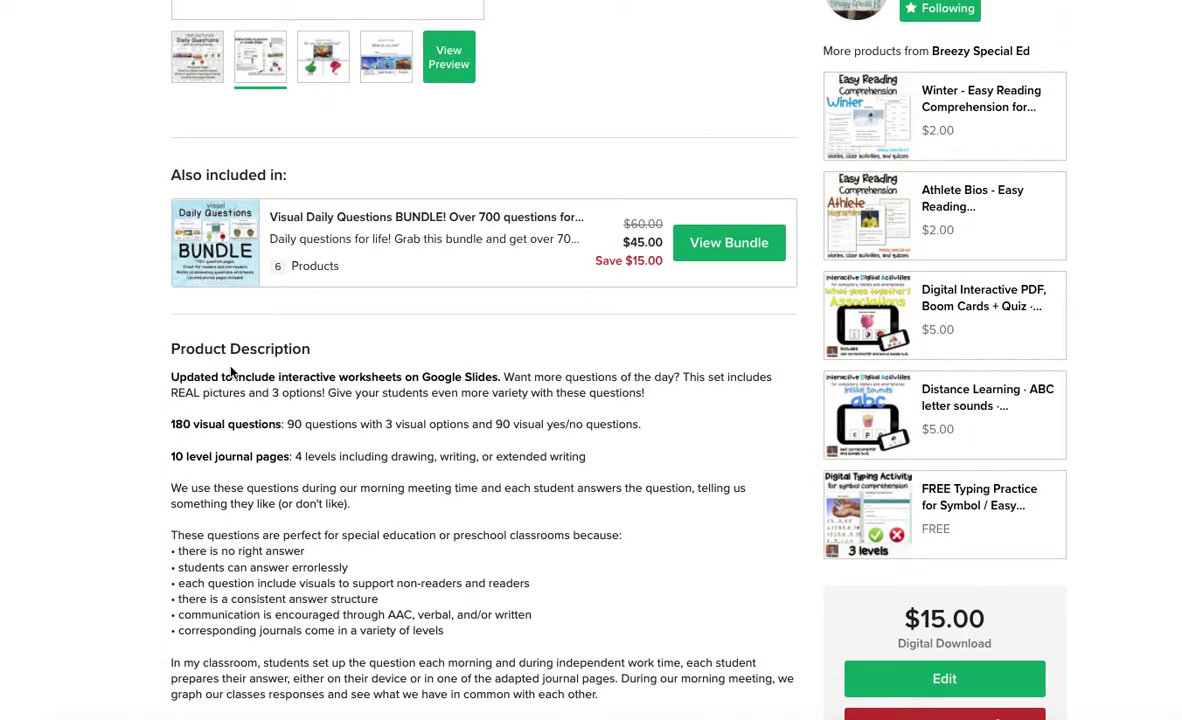
pyautogui.scroll(2, 230, 372)
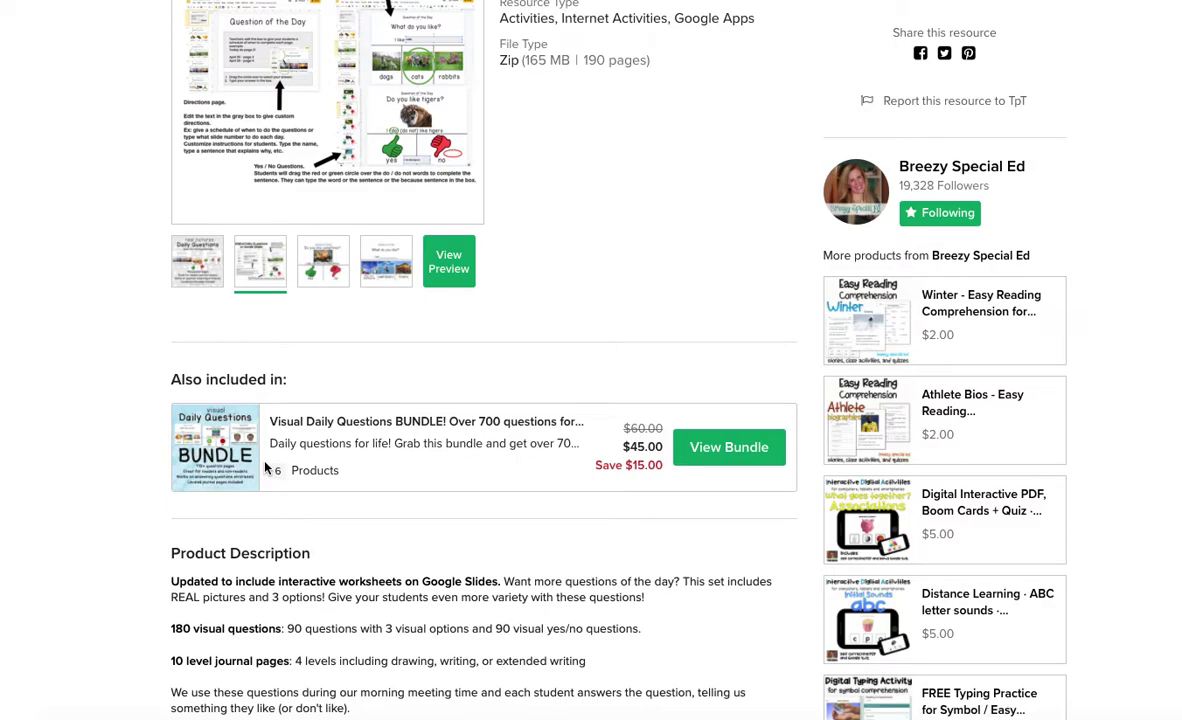
pyautogui.scroll(3, 265, 467)
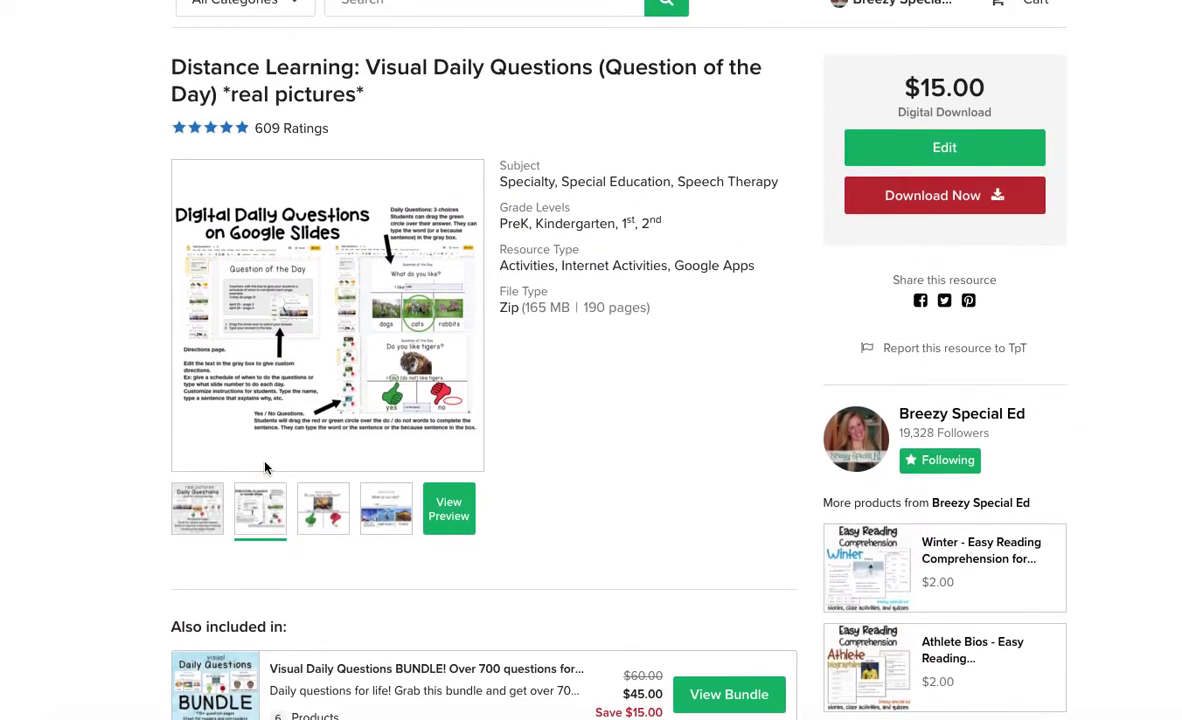
pyautogui.scroll(1, 265, 467)
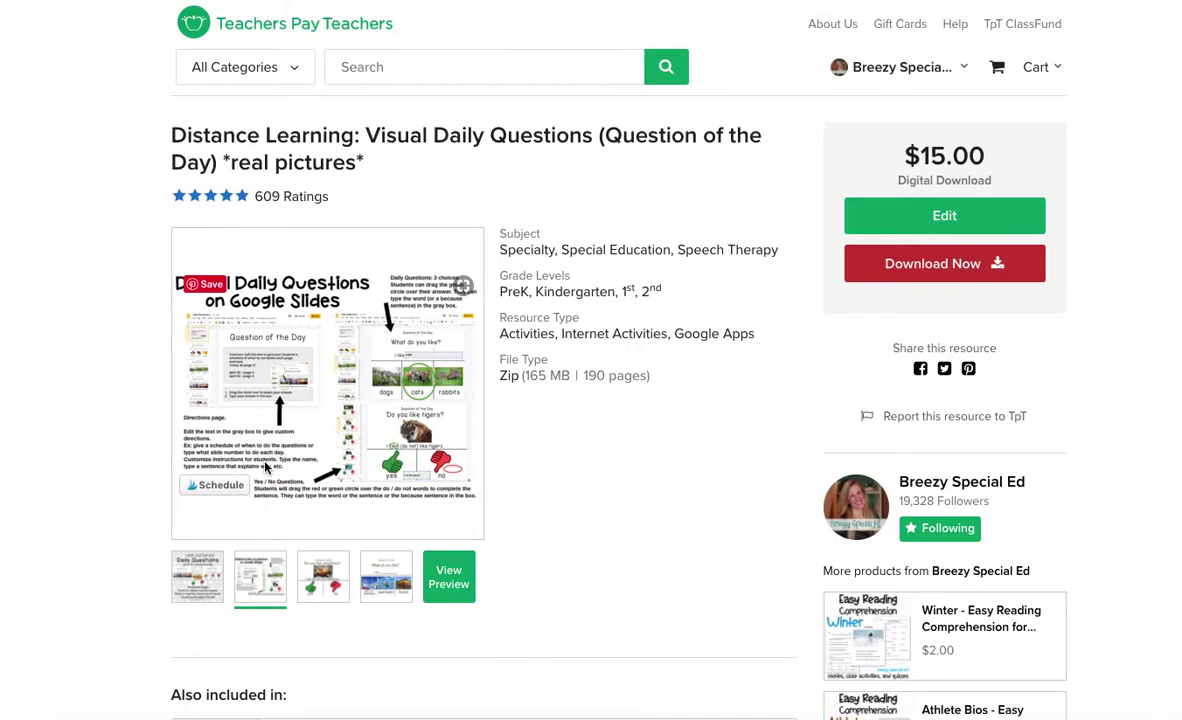